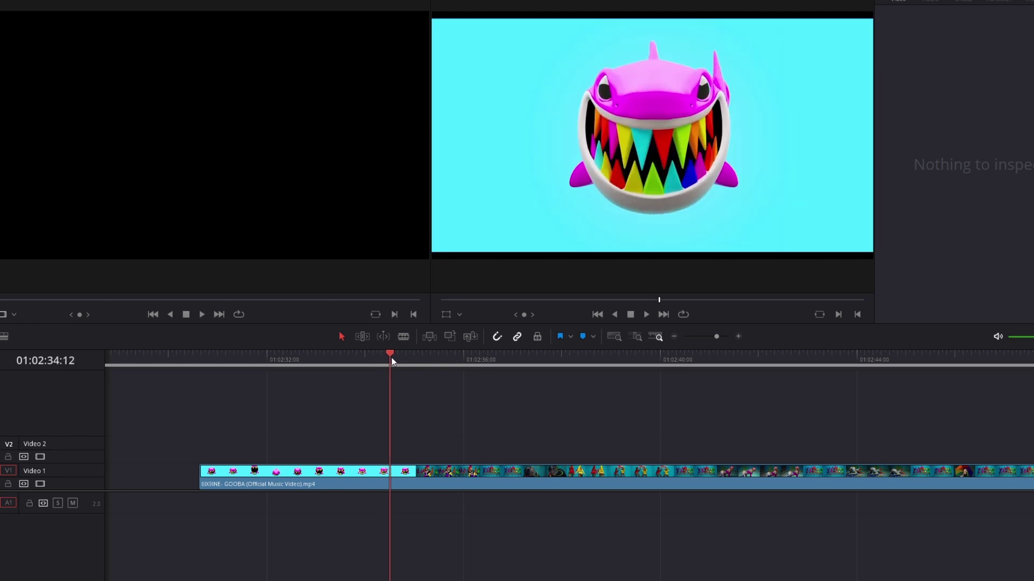
# Split the music video clip on Video 1 exactly at the scene change at 01:02:34:15
pyautogui.moveTo(415, 357); pyautogui.dragTo(392, 317)
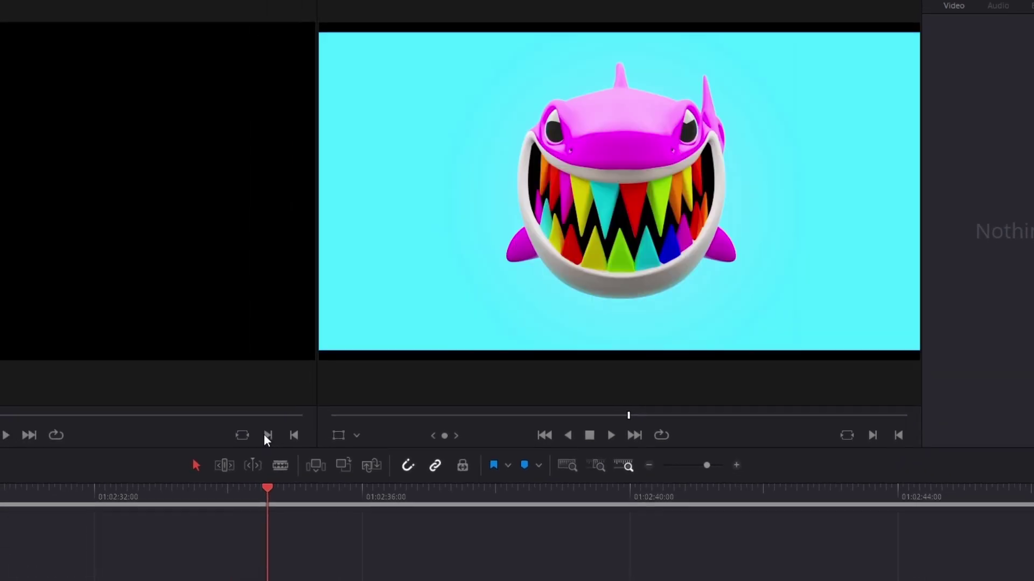
pyautogui.press('Right')
pyautogui.press('Right')
pyautogui.press('Right')
pyautogui.press('Right')
pyautogui.press('Right')
pyautogui.press('Left')
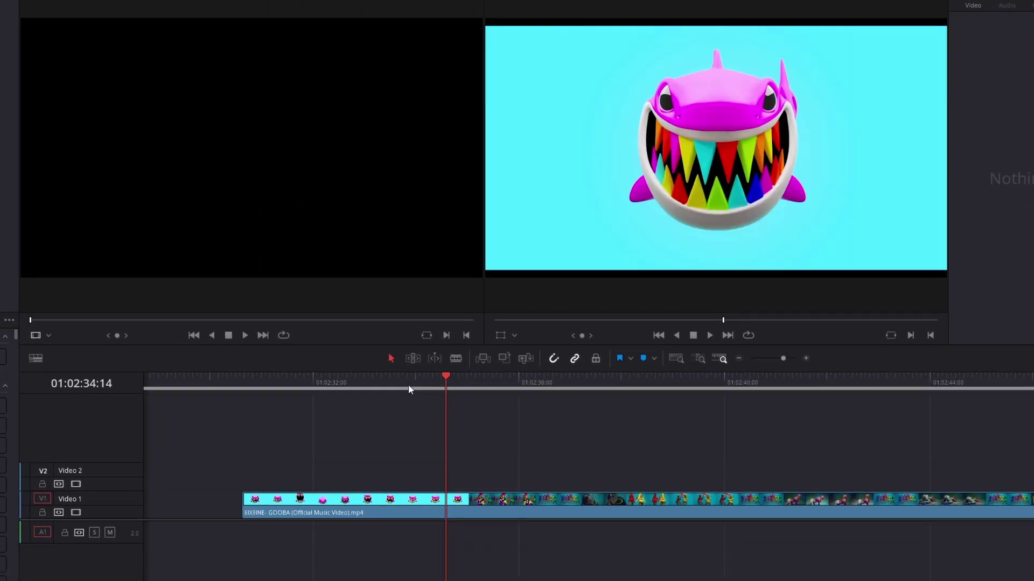
pyautogui.press('Right')
pyautogui.press('Left')
pyautogui.press('Right')
pyautogui.click(445, 498)
pyautogui.press('Left')
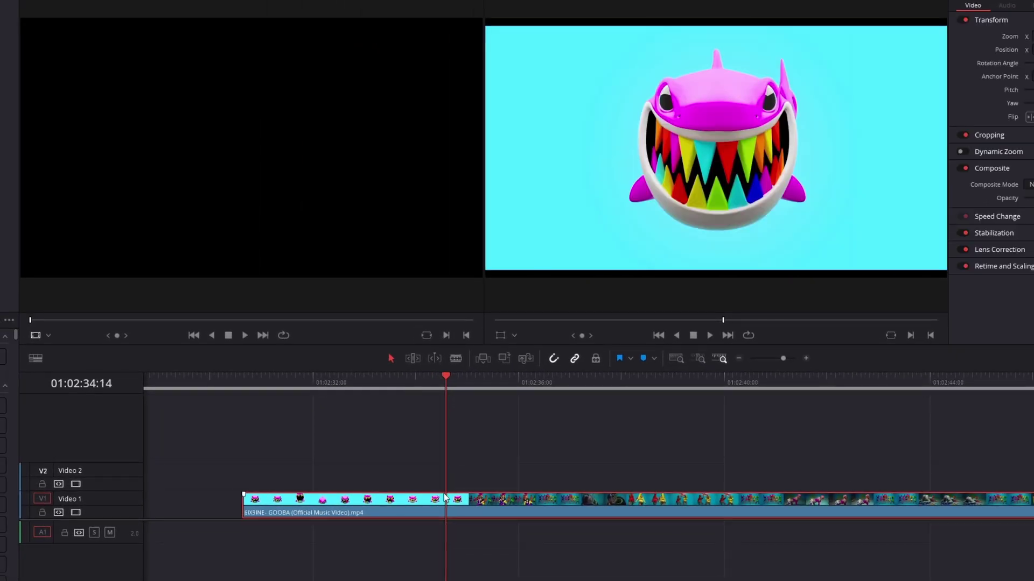
pyautogui.press('Right')
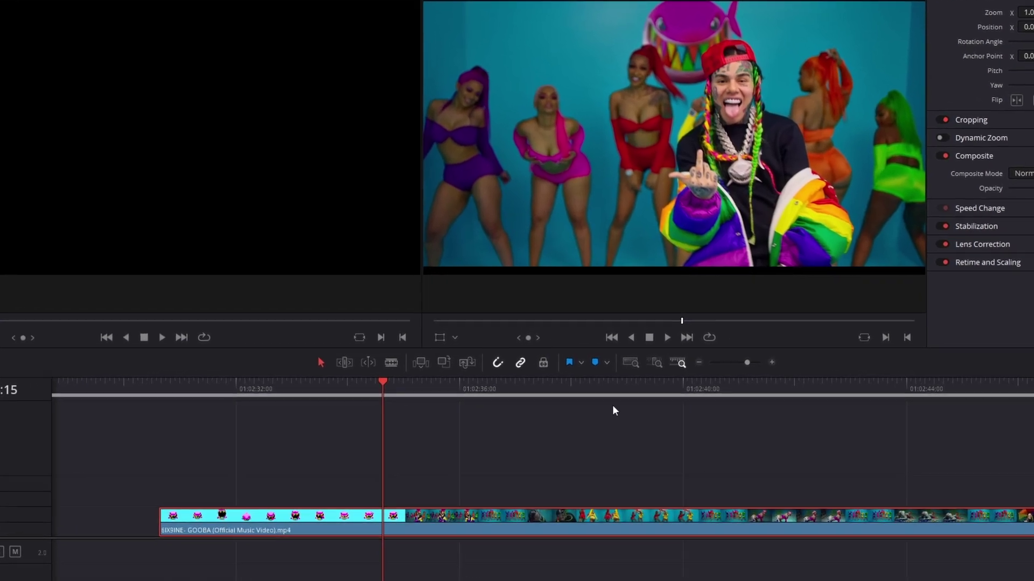
pyautogui.hotkey('ctrl', 'b')
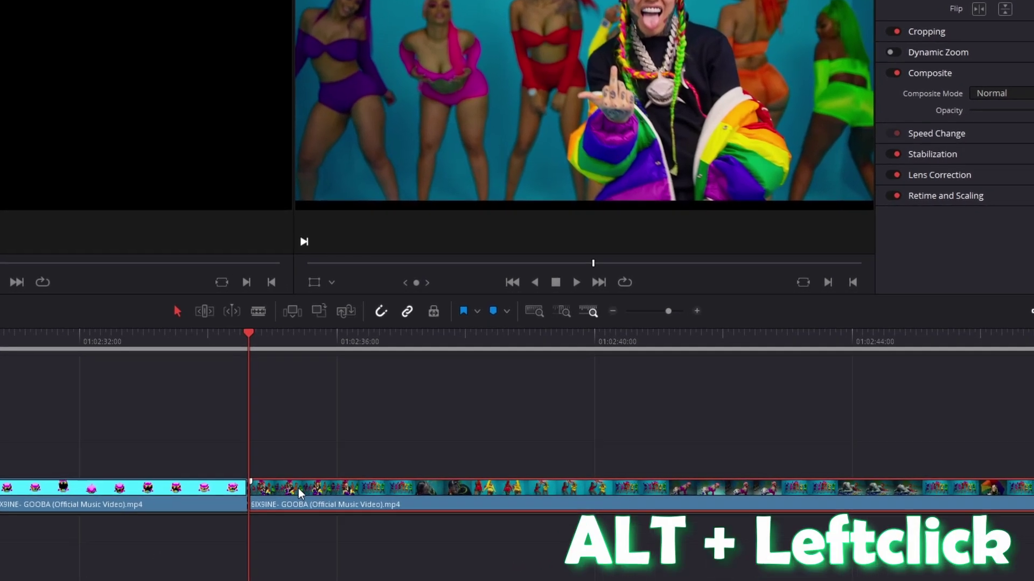
# Duplicate the clip after the cut onto Video 2 and turn the copy into a freeze frame
pyautogui.moveTo(358, 474); pyautogui.dragTo(363, 447)
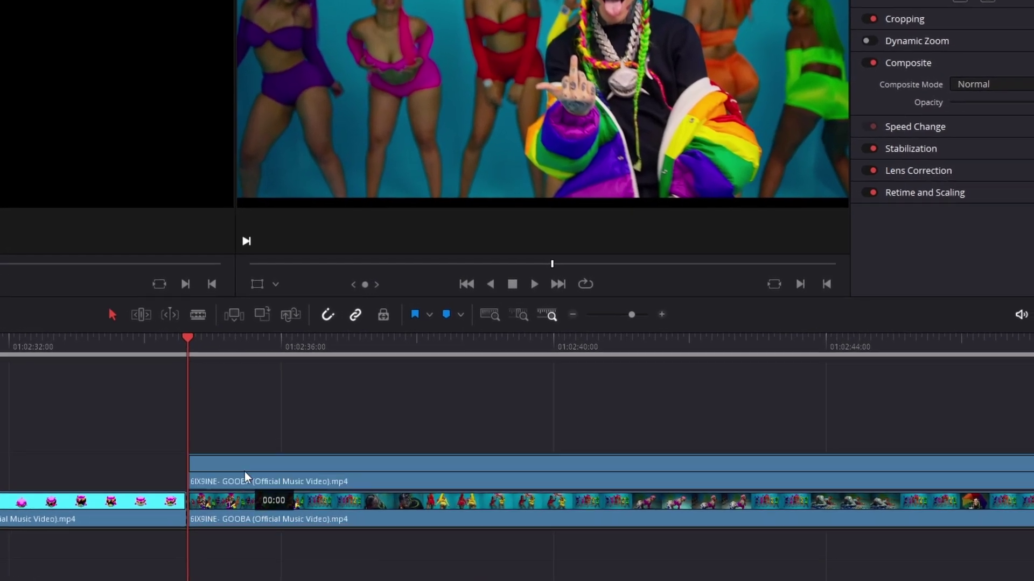
pyautogui.moveTo(244, 475); pyautogui.dragTo(244, 466)
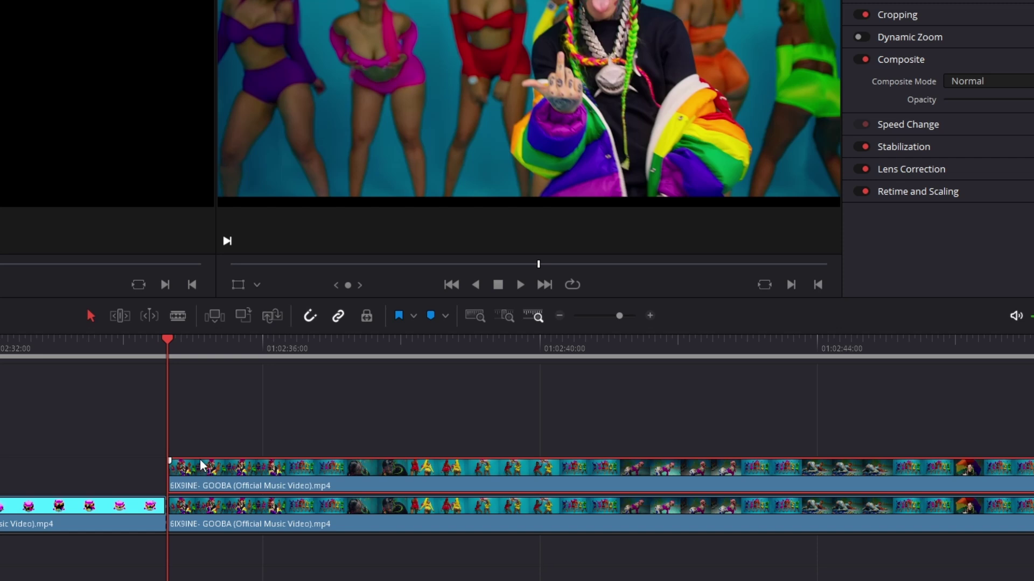
pyautogui.rightClick(202, 465)
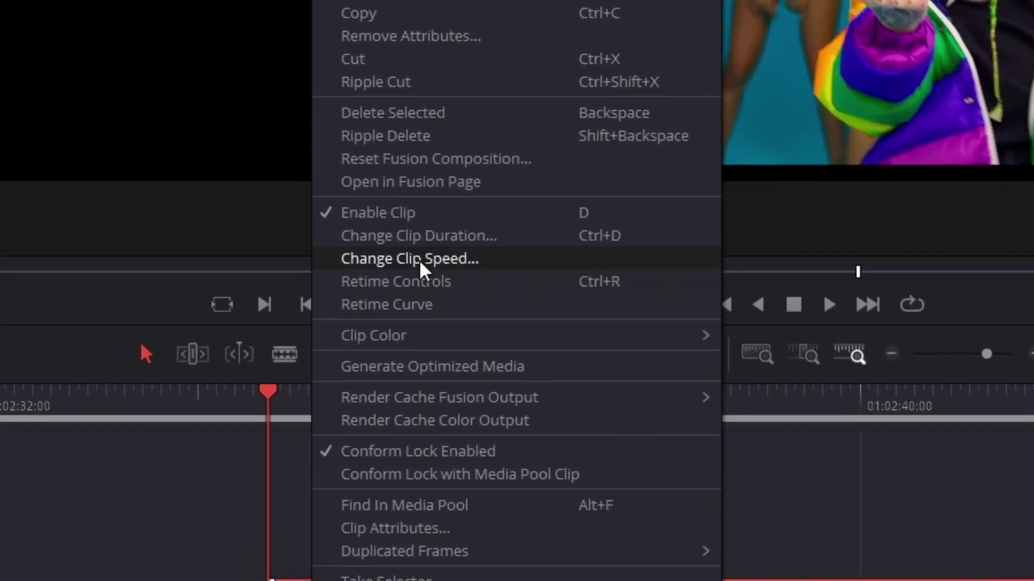
pyautogui.click(421, 259)
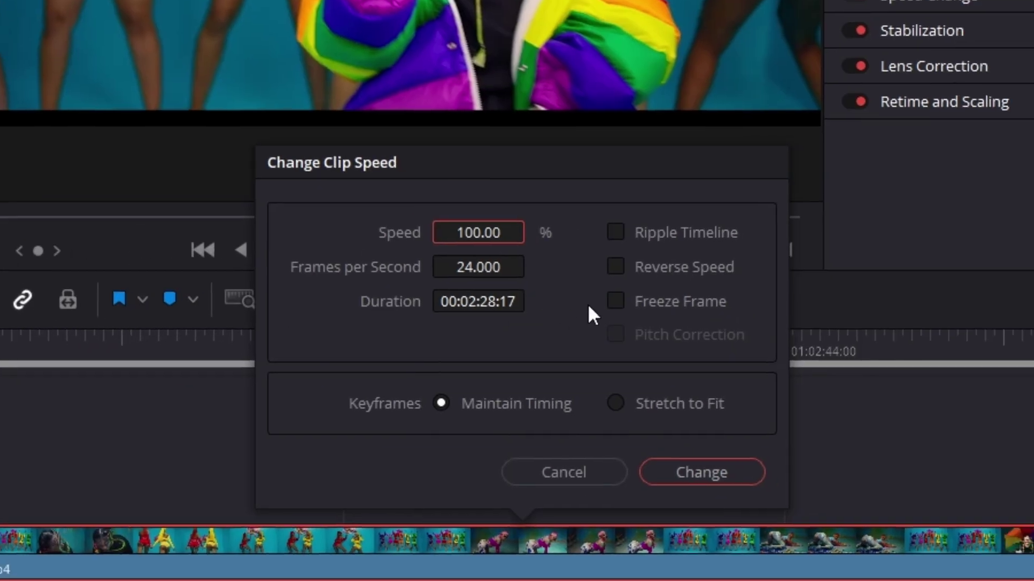
pyautogui.click(621, 303)
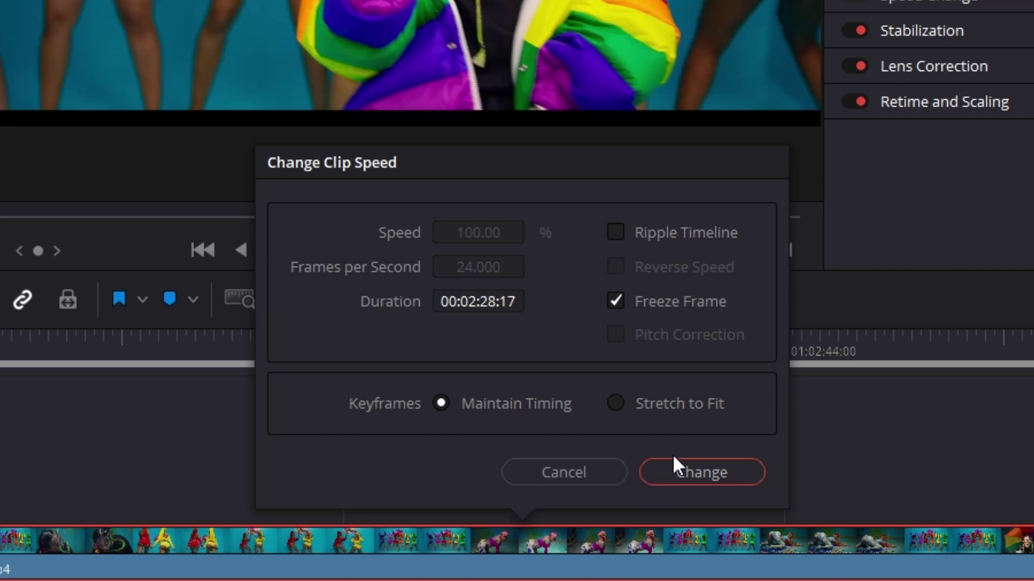
pyautogui.click(667, 468)
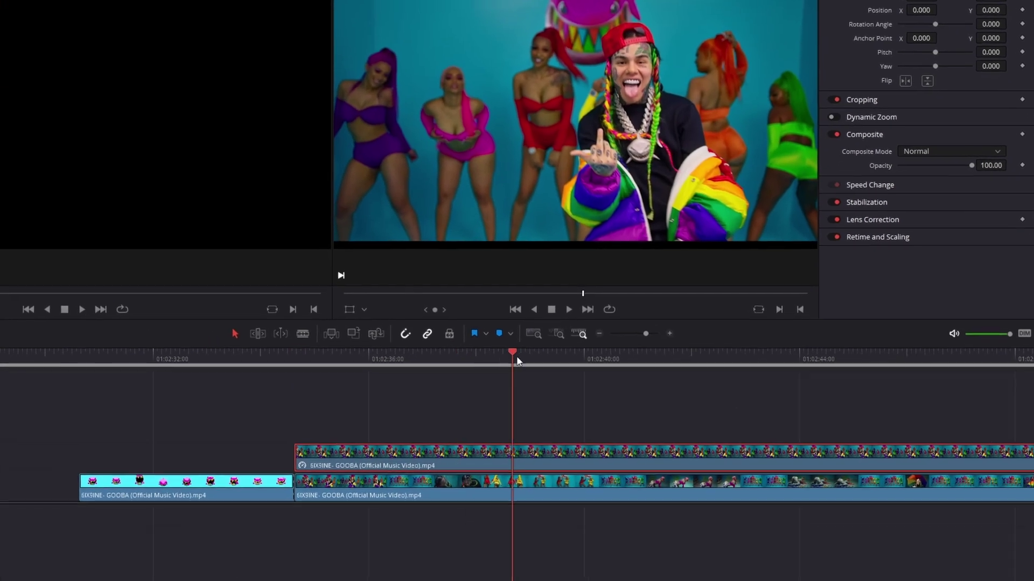
# Shorten the freeze-frame clip on Video 2 to its first 13 frames by splitting it there and deleting the remainder
pyautogui.moveTo(515, 356); pyautogui.dragTo(321, 359)
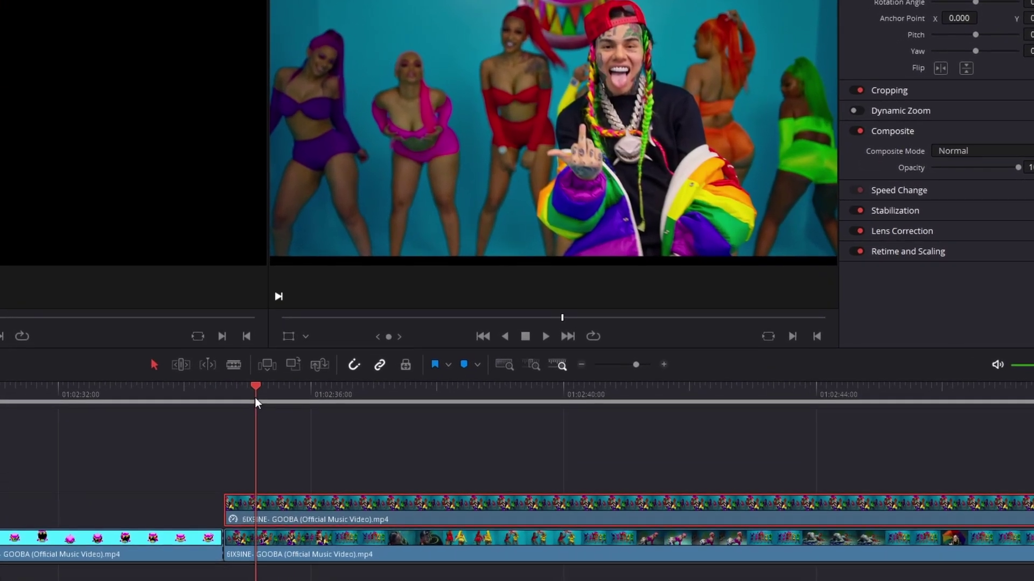
pyautogui.moveTo(255, 401); pyautogui.dragTo(225, 401)
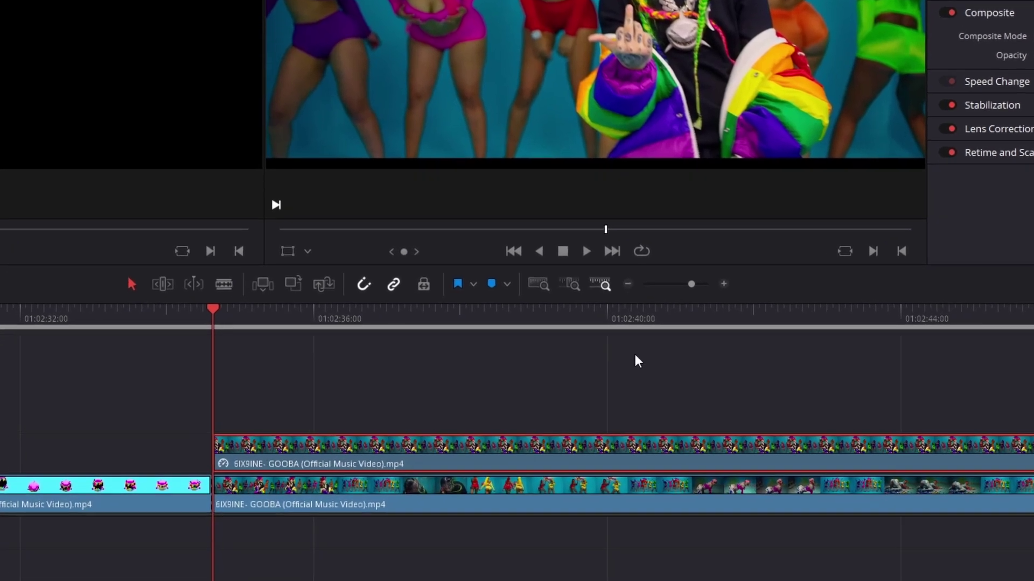
pyautogui.click(723, 284)
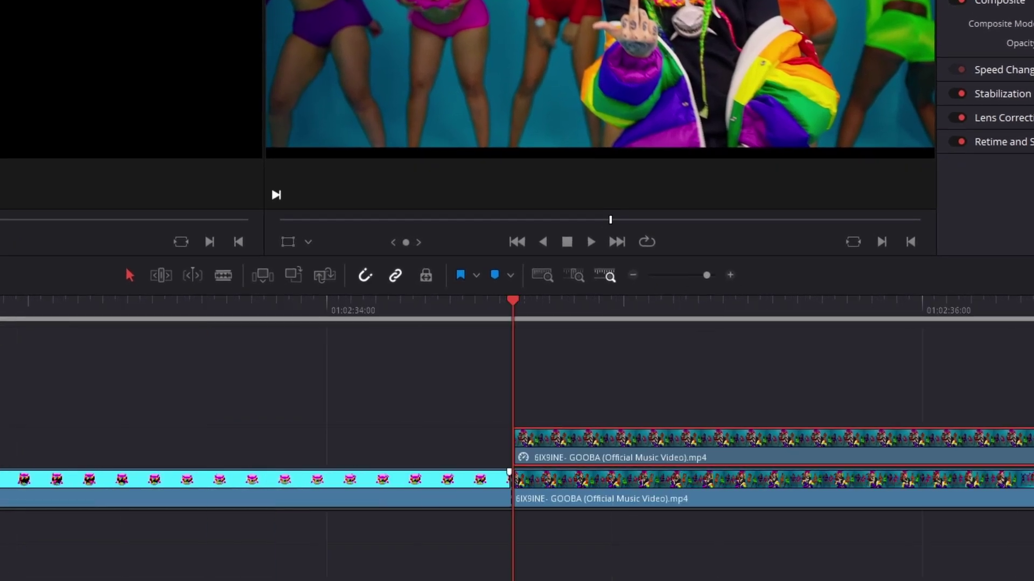
pyautogui.hscroll(5, 517, 431)
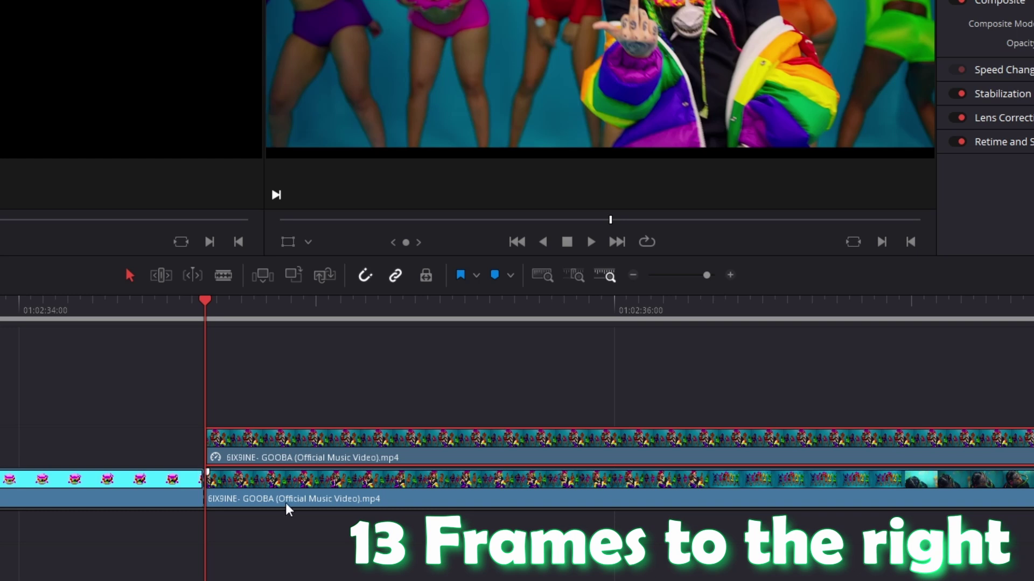
pyautogui.press('Right')
pyautogui.press('Right')
pyautogui.press('Right')
pyautogui.press('Right')
pyautogui.press('Right')
pyautogui.press('Right')
pyautogui.press('Right')
pyautogui.press('Right')
pyautogui.press('Right')
pyautogui.press('Right')
pyautogui.press('Right')
pyautogui.press('Right')
pyautogui.press('Right')
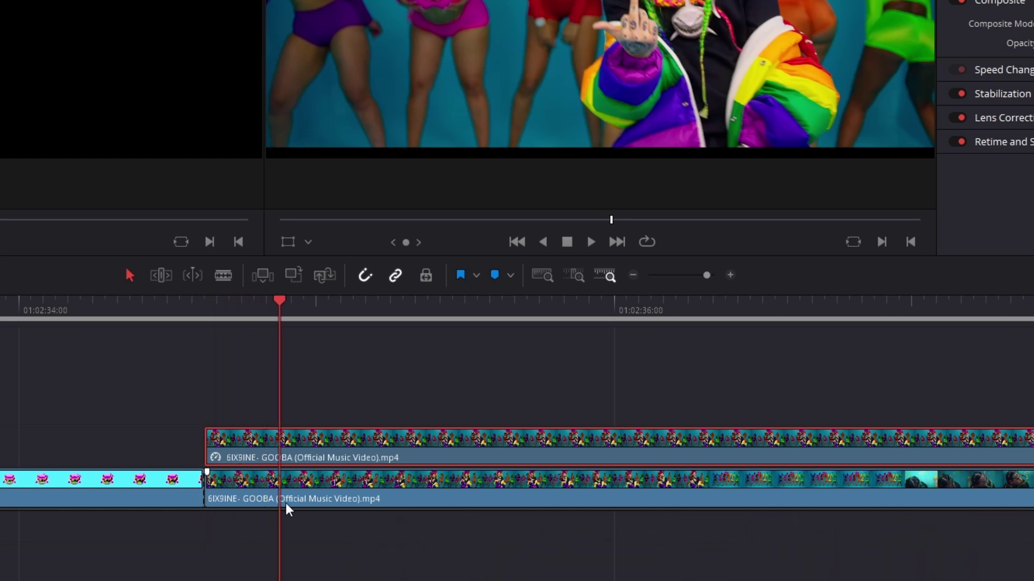
pyautogui.press('Right')
pyautogui.press('Right')
pyautogui.press('Right')
pyautogui.press('Right')
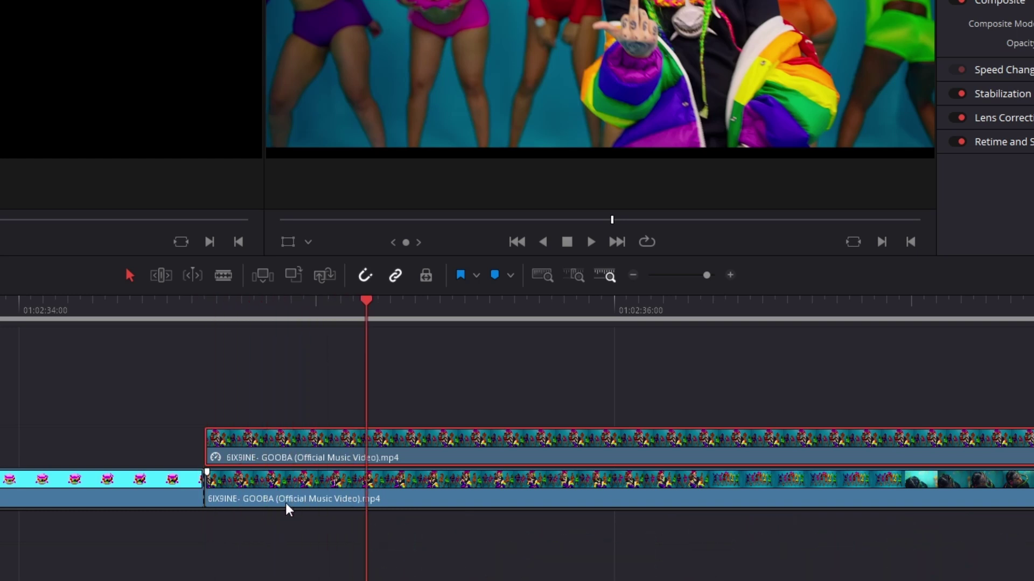
pyautogui.hotkey('ctrl', 'b')
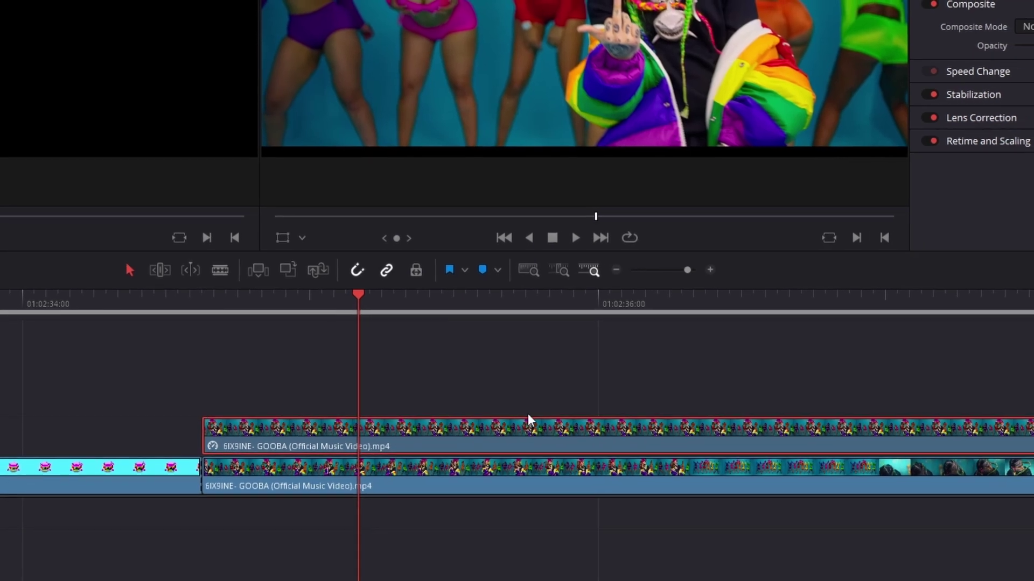
pyautogui.press('Delete')
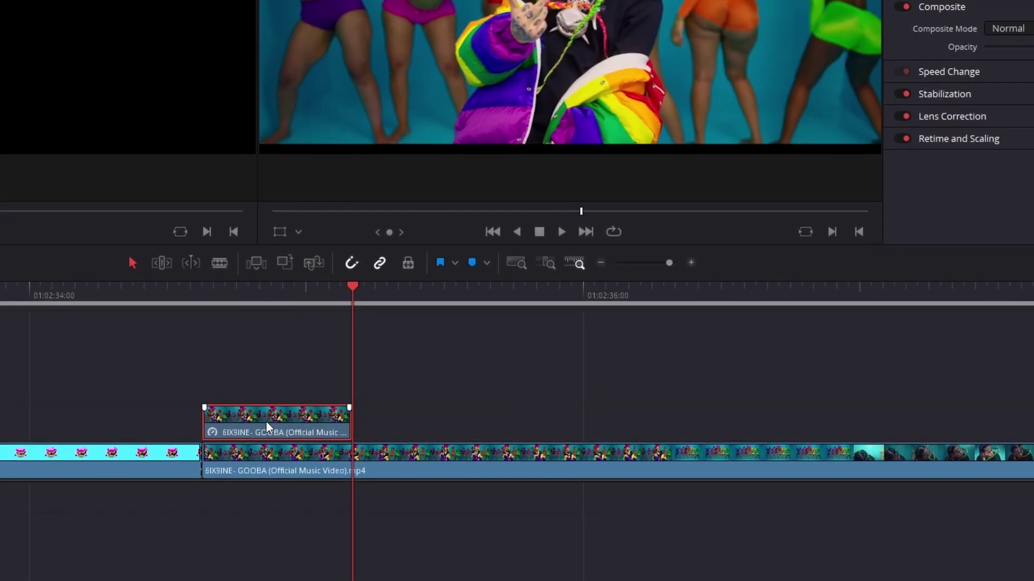
# Move the freeze-frame clip so it ends at the cut on Video 1, and open it on the Fusion page
pyautogui.moveTo(265, 421); pyautogui.dragTo(141, 415)
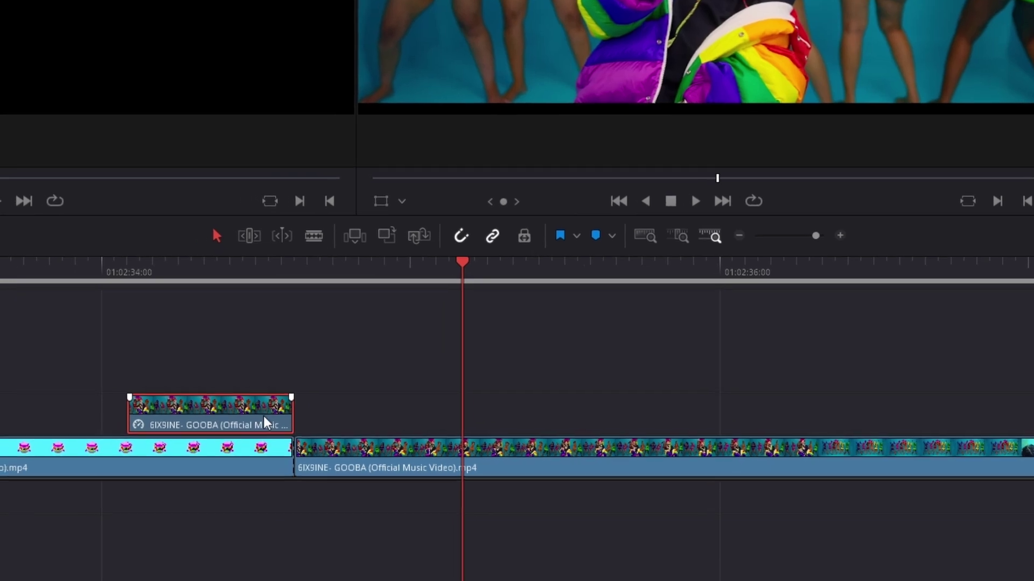
pyautogui.click(311, 464)
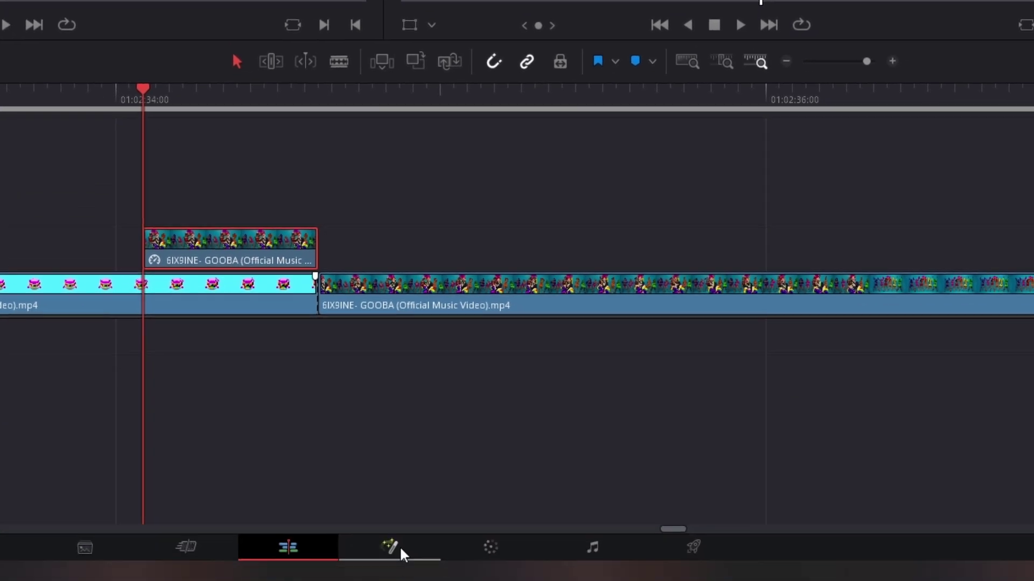
pyautogui.click(401, 555)
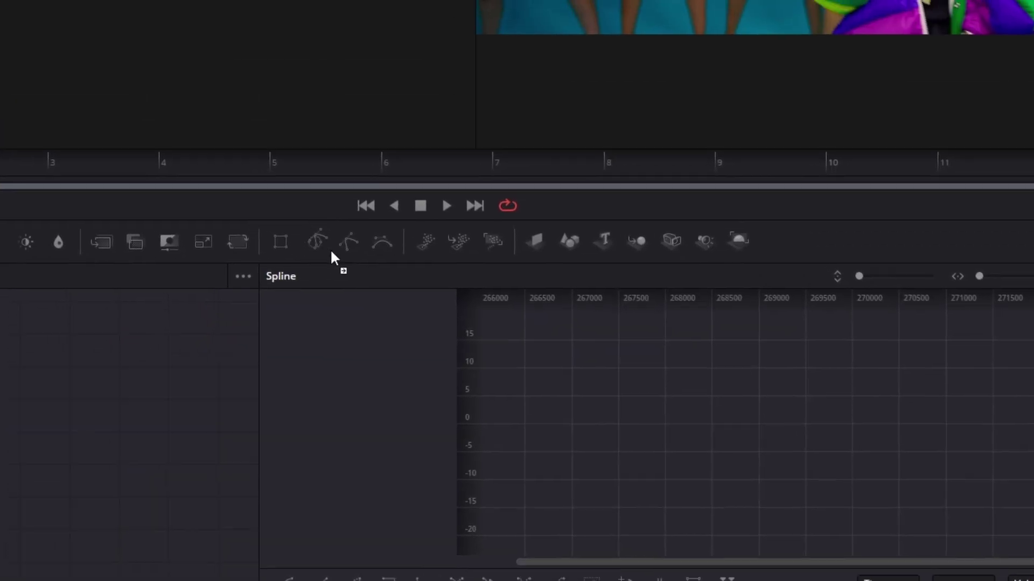
# Add a Polygon mask node connected to MediaIn1 and invert it so the full frame shows for tracing
pyautogui.moveTo(117, 326); pyautogui.dragTo(16, 367)
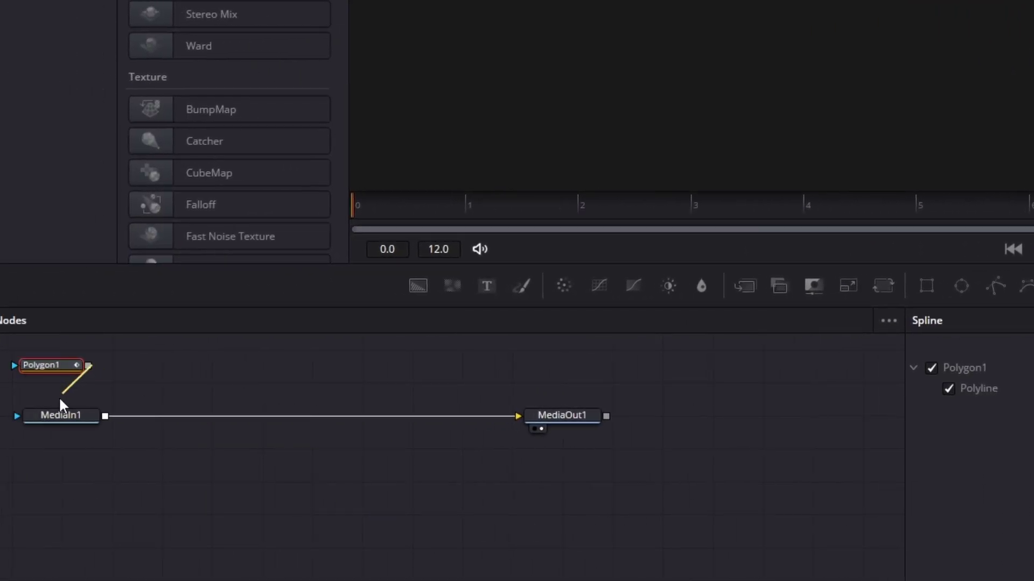
pyautogui.moveTo(61, 404); pyautogui.dragTo(54, 423)
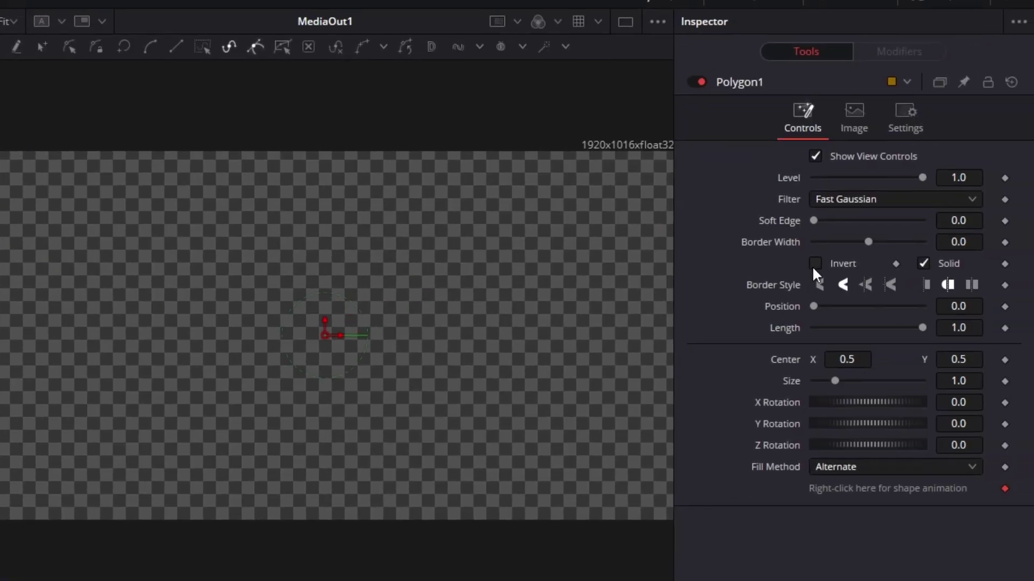
pyautogui.click(812, 267)
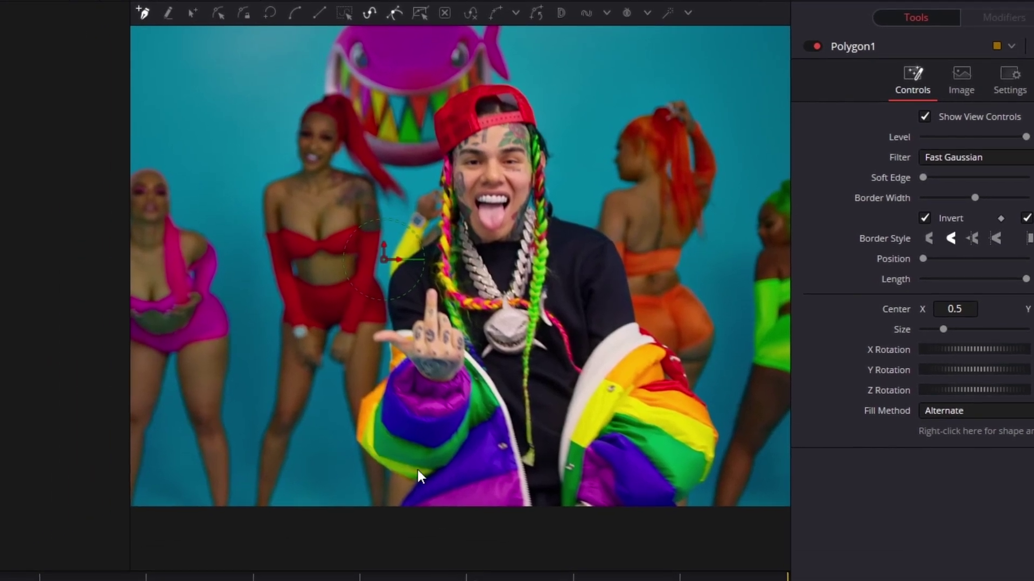
# Trace a closed polygon outline around the singer in the foreground, from the lower frame edge around the body and head
pyautogui.scroll(5, 399, 508)
pyautogui.click(376, 504)
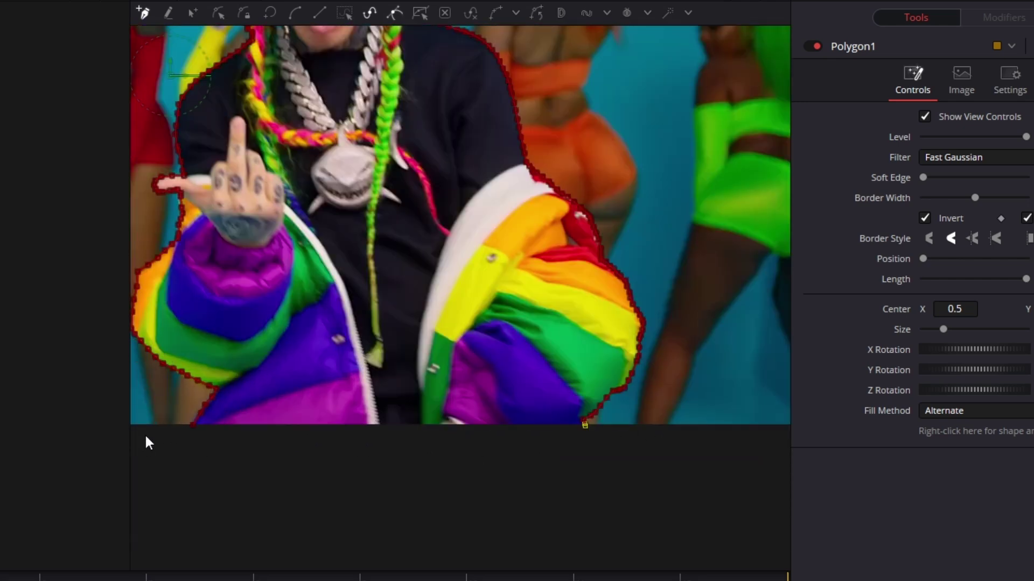
pyautogui.scroll(5, 146, 437)
pyautogui.click(325, 436)
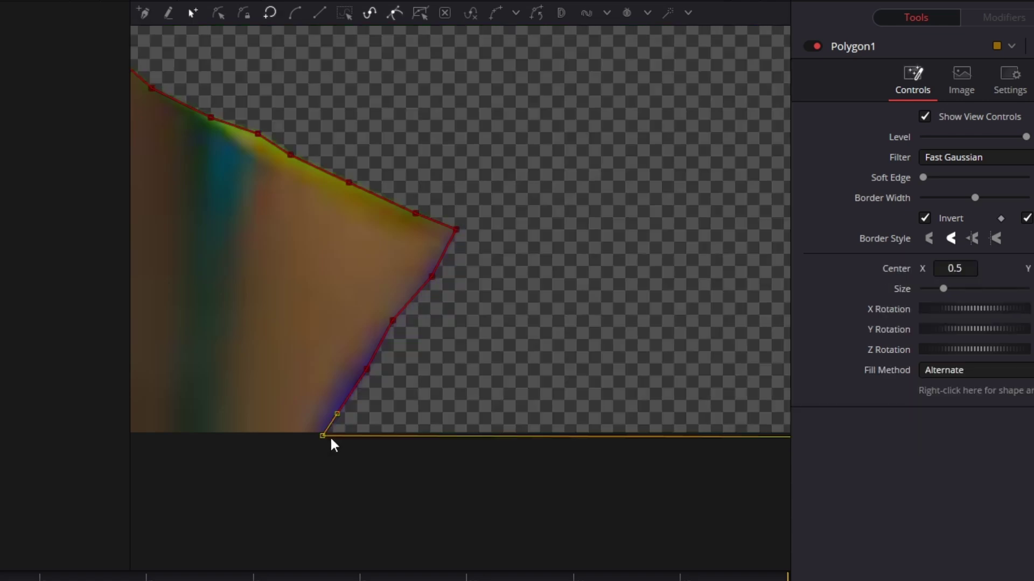
# Turn off the mask's Invert option to isolate the singer and slightly raise its Soft Edge
pyautogui.scroll(-5, 356, 435)
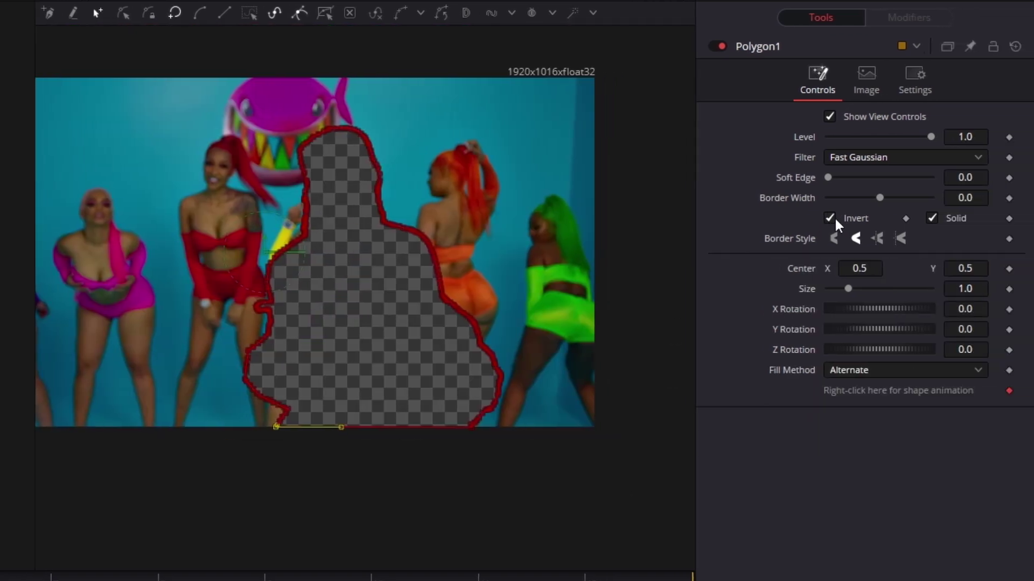
pyautogui.click(924, 218)
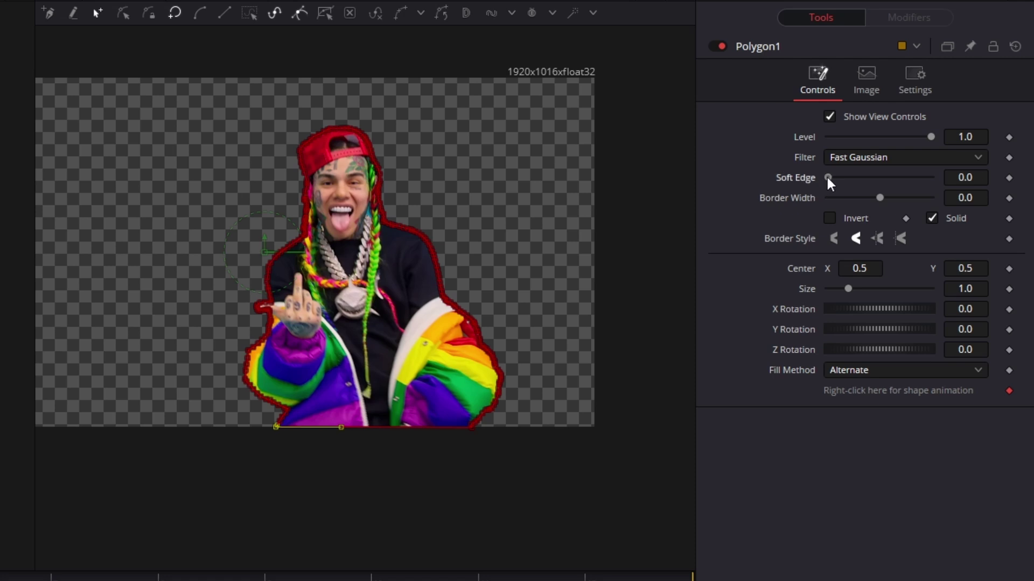
pyautogui.moveTo(825, 176); pyautogui.dragTo(831, 177)
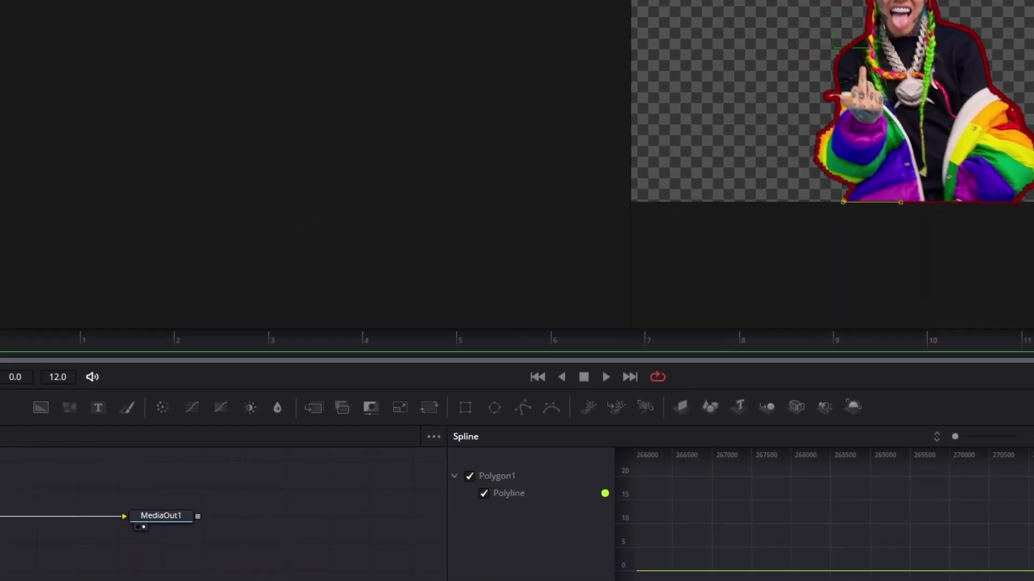
# Add a second Polygon mask combined with the first and change its Paint Mode to cut away the masked area
pyautogui.moveTo(48, 363); pyautogui.dragTo(55, 383)
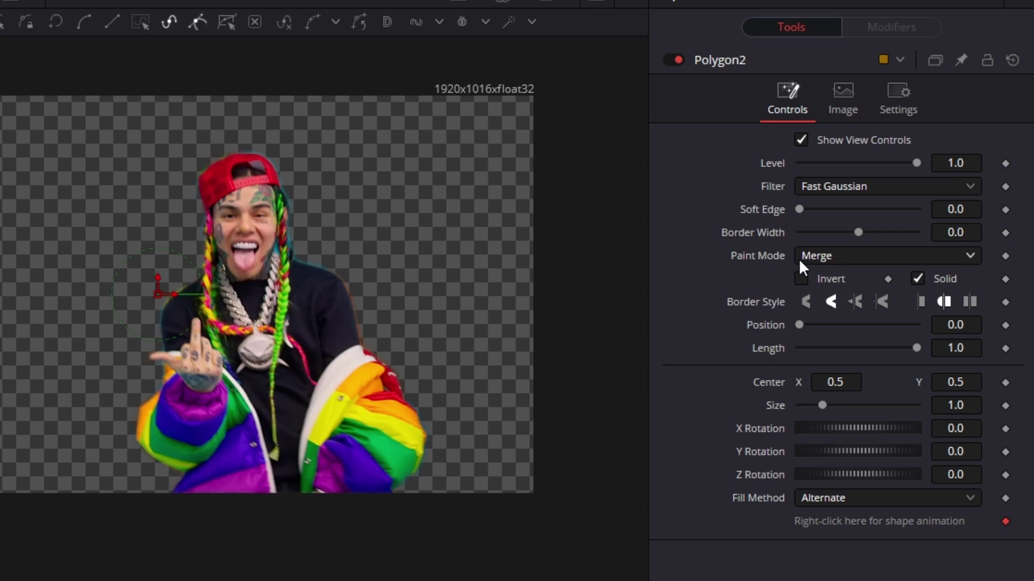
pyautogui.click(813, 258)
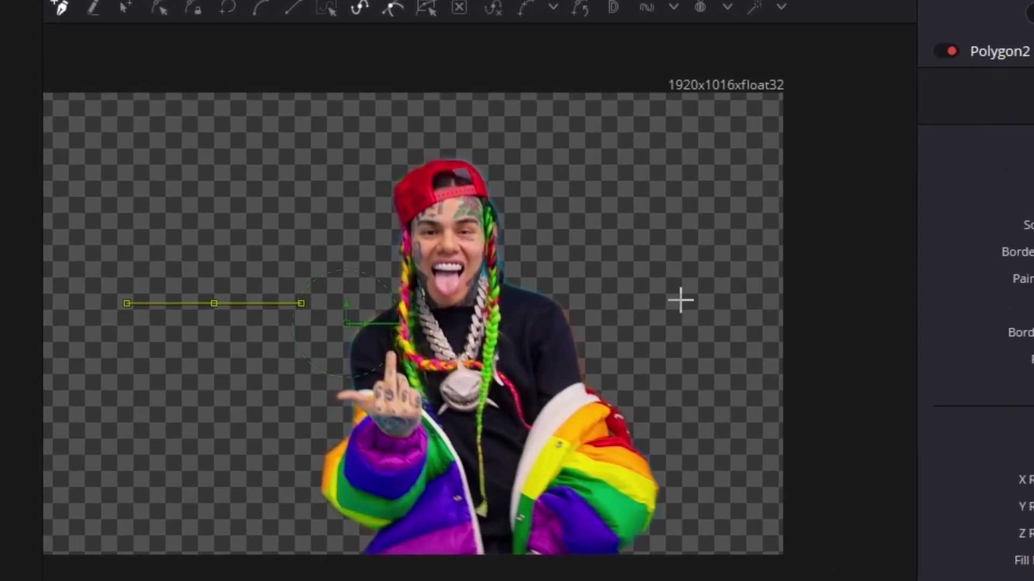
# Draw a closed four-sided mask around the singer's body below the chin so that only the head is kept
pyautogui.click(510, 270)
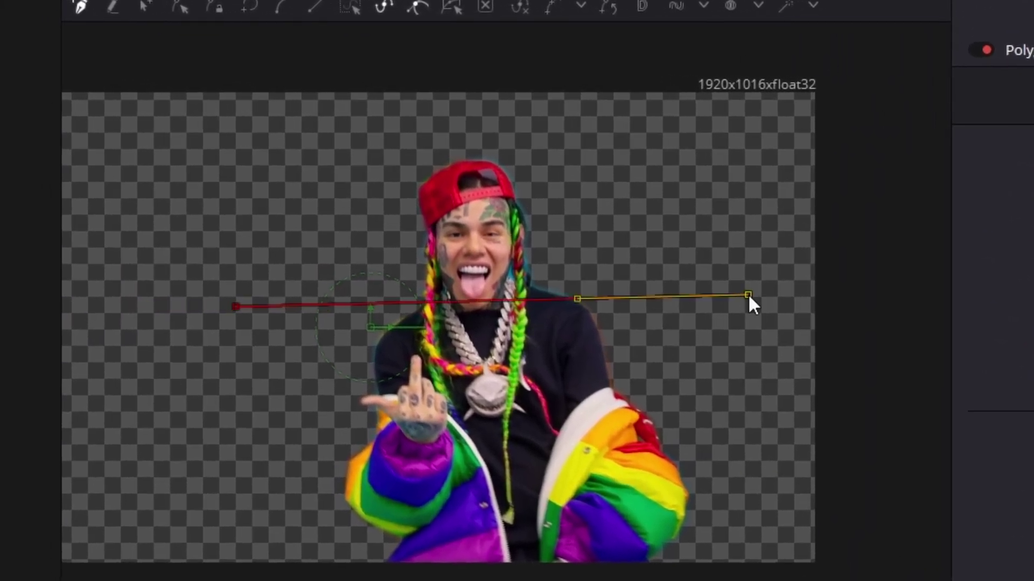
pyautogui.click(754, 566)
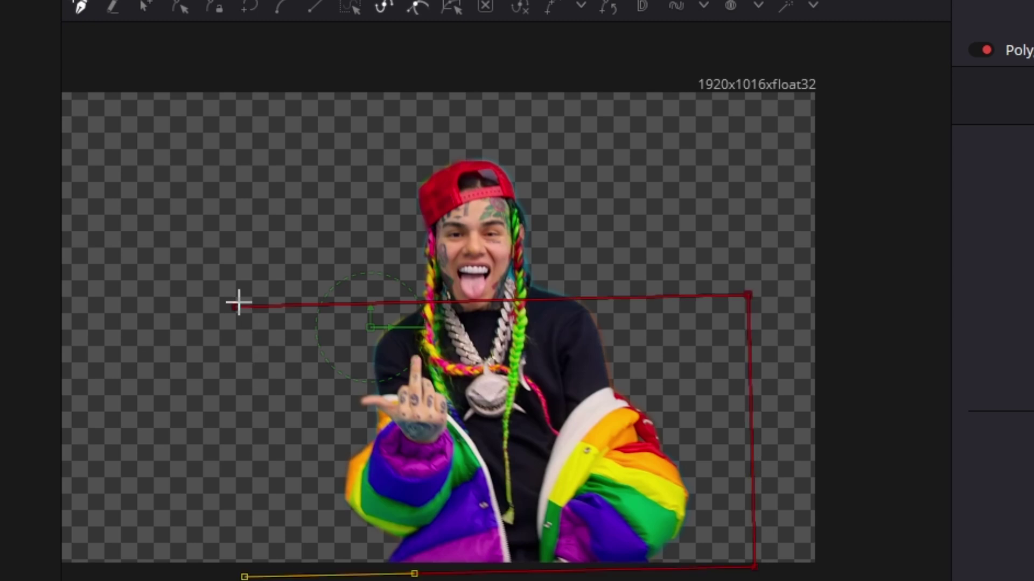
pyautogui.click(237, 307)
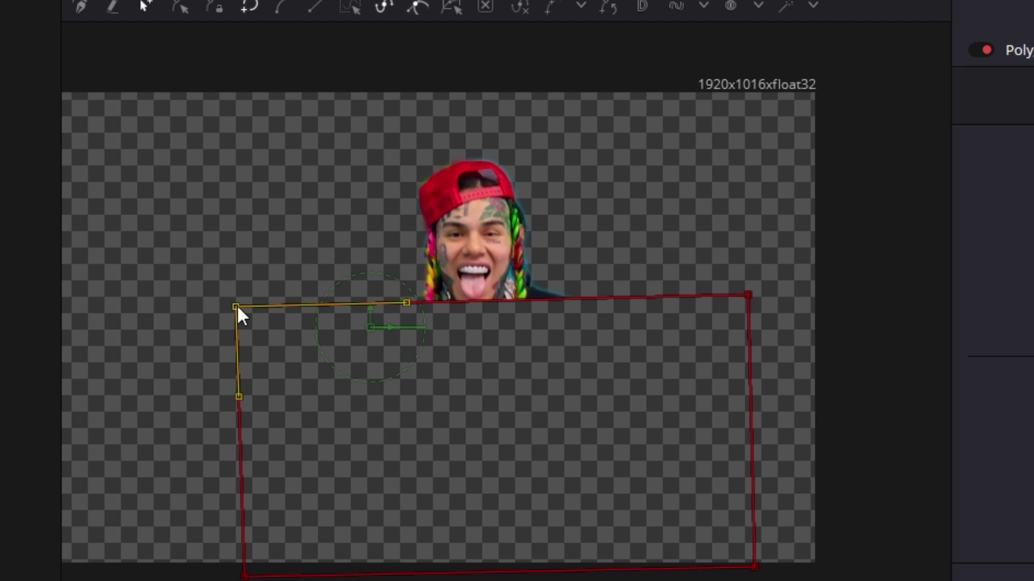
# Lower the second mask's upper edge to the singer's waist area and invert the mask so only the lower body is kept
pyautogui.moveTo(237, 307); pyautogui.dragTo(237, 366)
pyautogui.moveTo(748, 295); pyautogui.dragTo(751, 358)
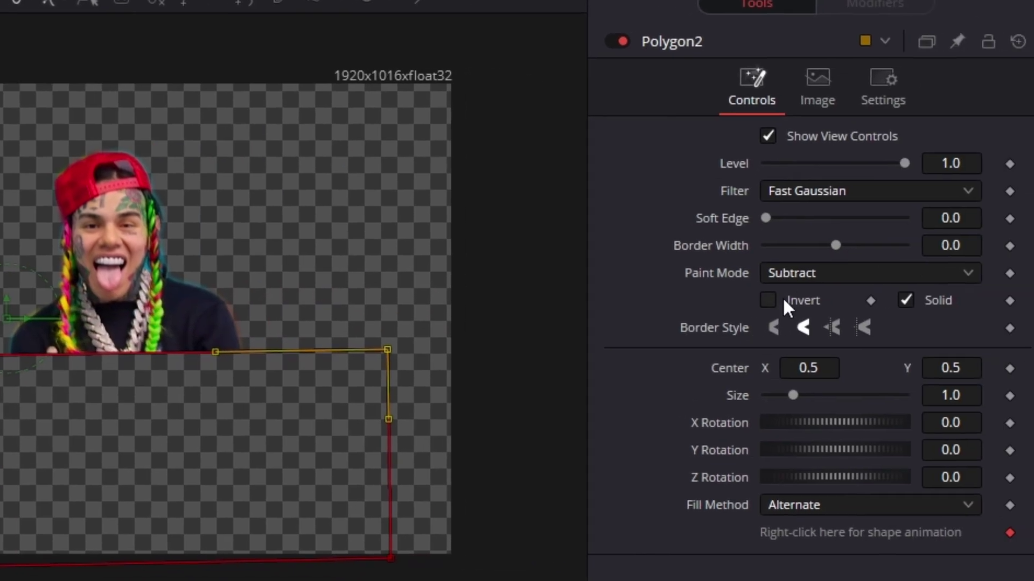
pyautogui.click(770, 299)
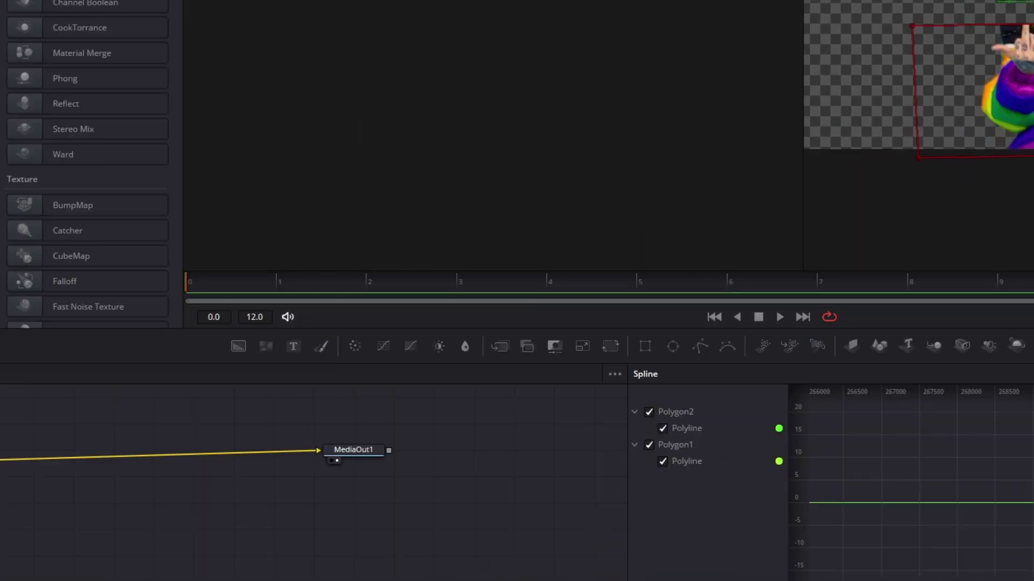
# Add a Transform (Xf) node after the masked MediaIn1 node
pyautogui.moveTo(53, 423); pyautogui.dragTo(43, 450)
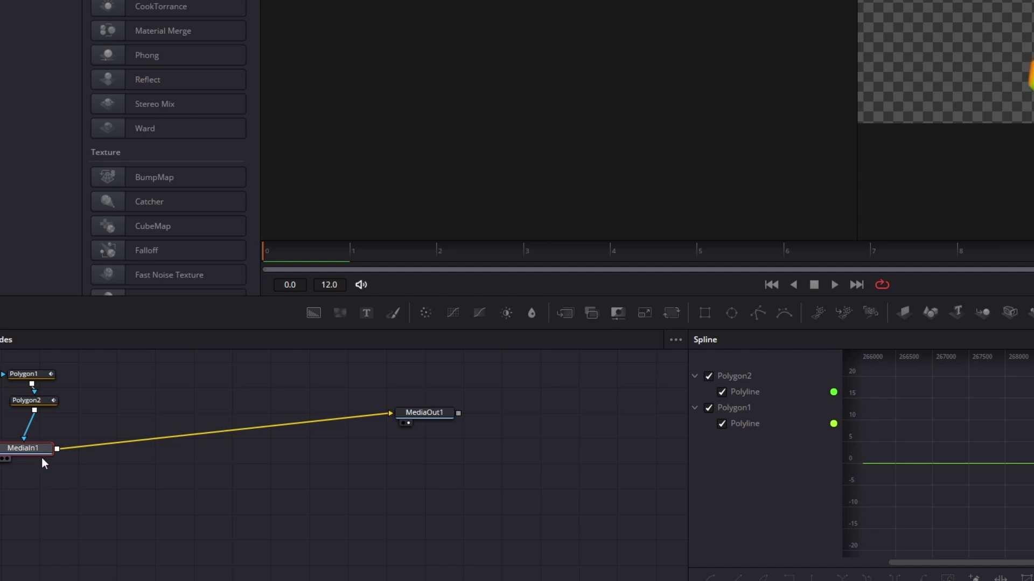
pyautogui.hotkey('shift', 'space')
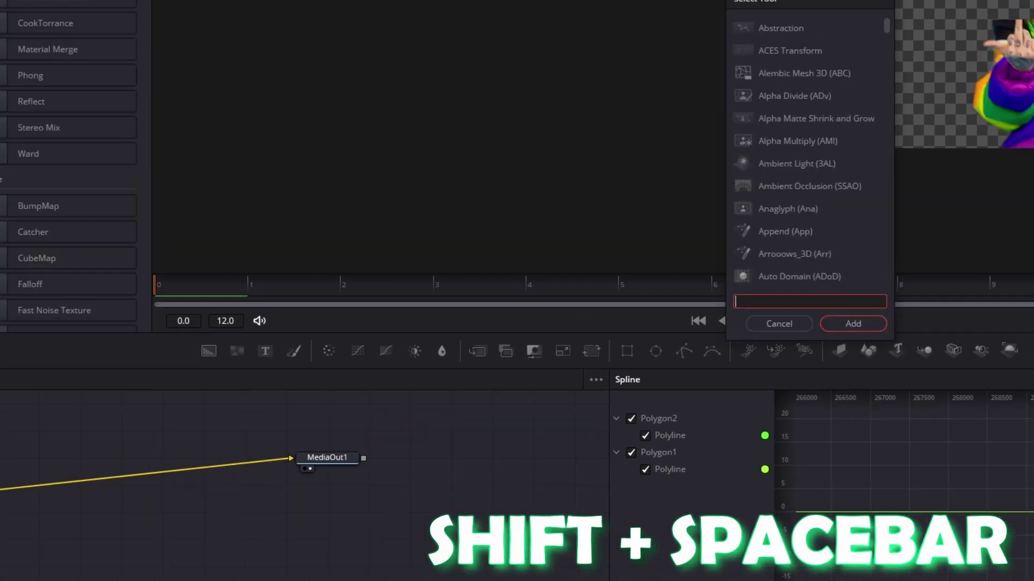
pyautogui.write('transf')
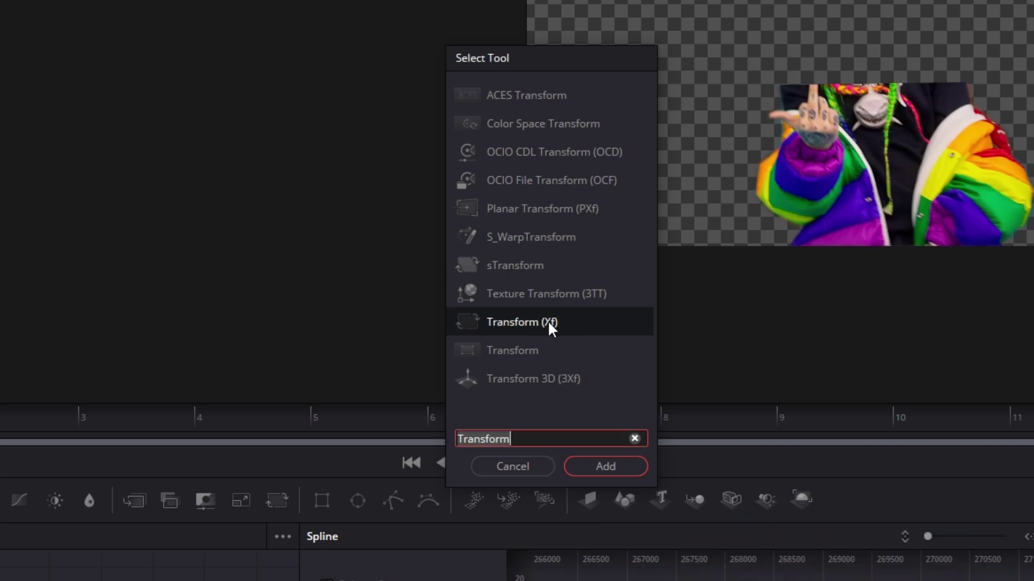
pyautogui.click(592, 467)
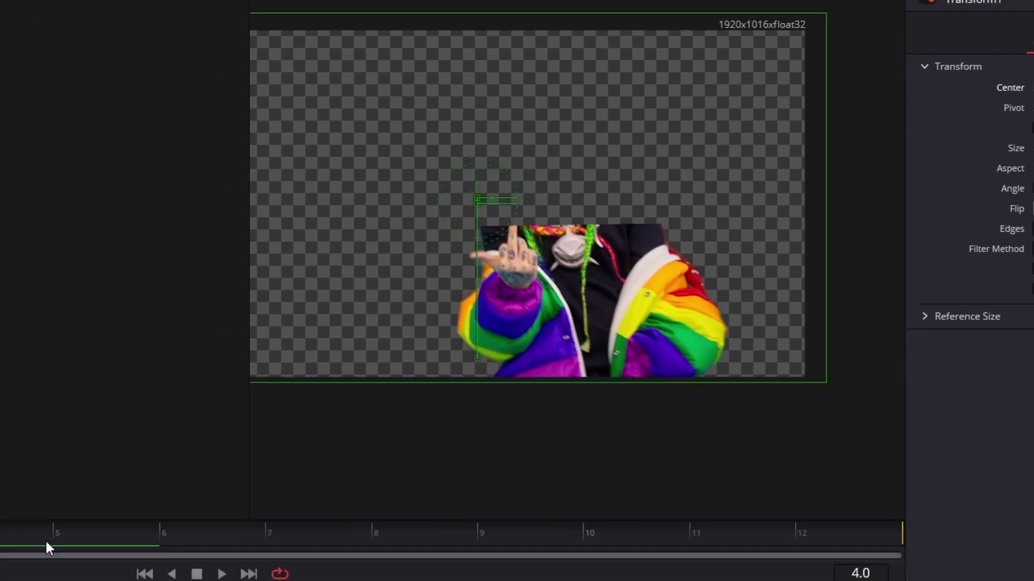
# At frame 5, keyframe the lower body's Transform Center at X 0.503 and Y 0.522
pyautogui.click(389, 375)
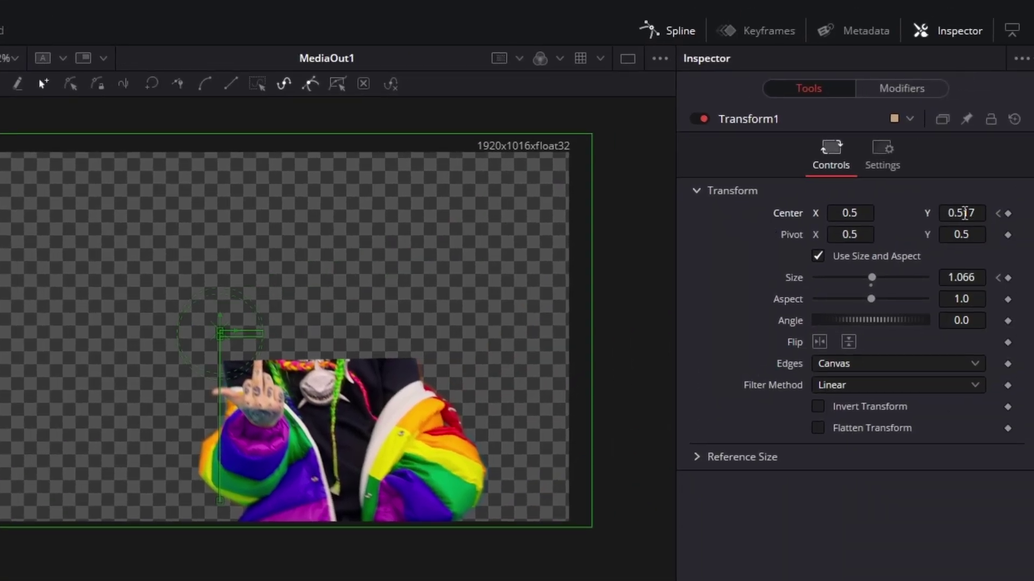
pyautogui.moveTo(949, 214); pyautogui.dragTo(956, 214)
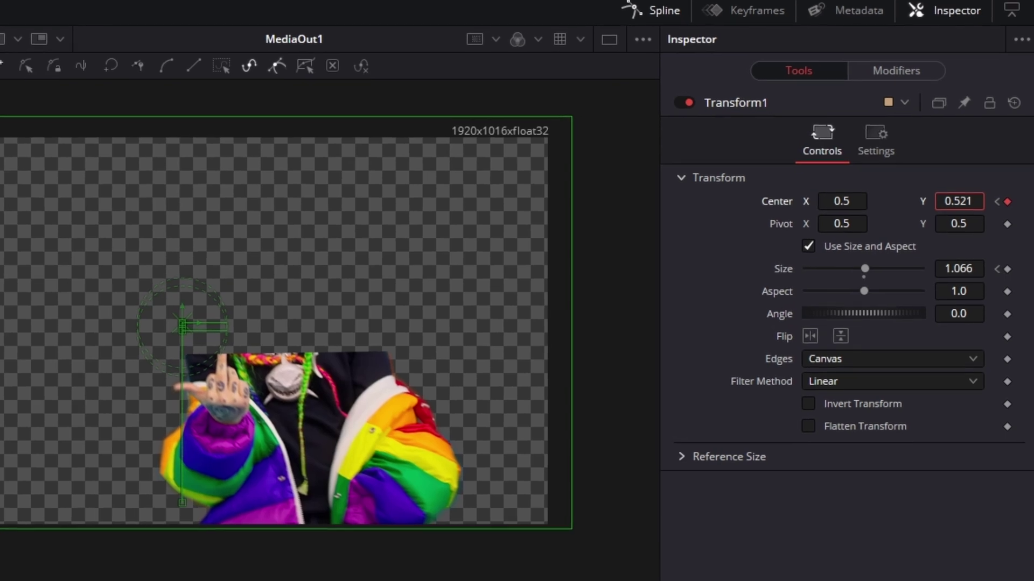
pyautogui.moveTo(830, 201); pyautogui.dragTo(836, 201)
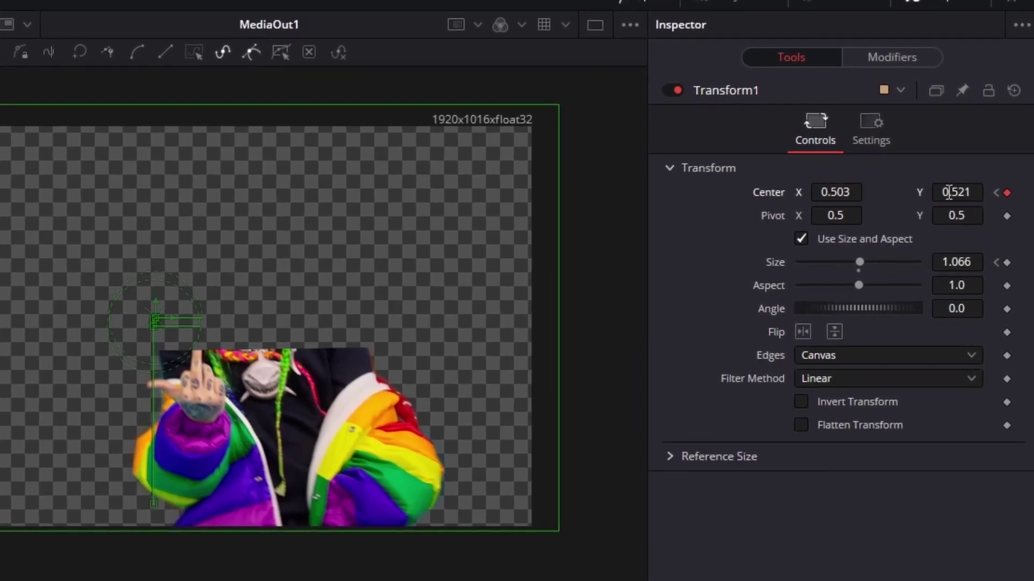
pyautogui.moveTo(949, 192); pyautogui.dragTo(950, 193)
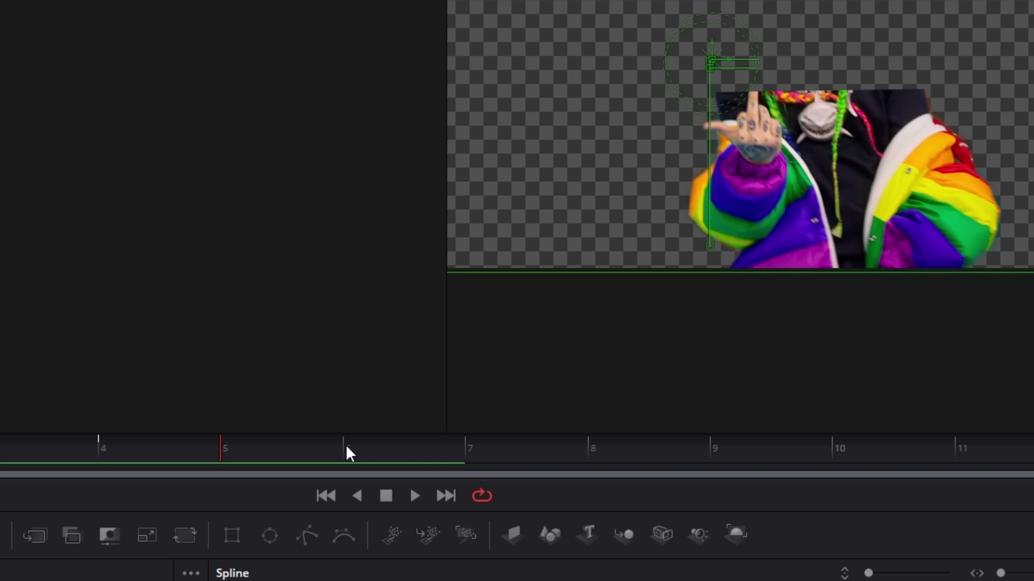
# At frame 6, reset the lower body's Transform Size to 1.0 and edit its Center position
pyautogui.click(98, 561)
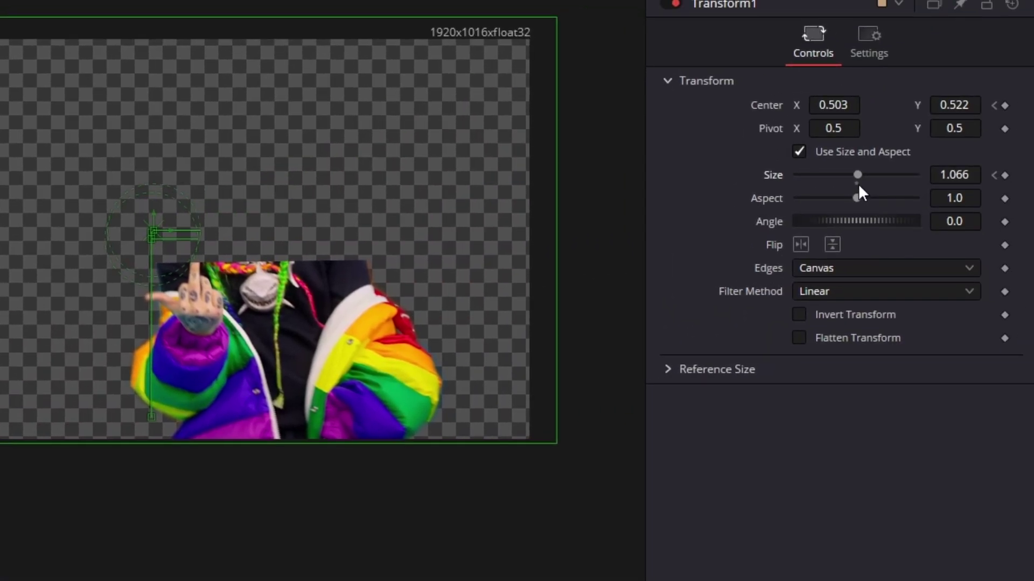
pyautogui.click(857, 183)
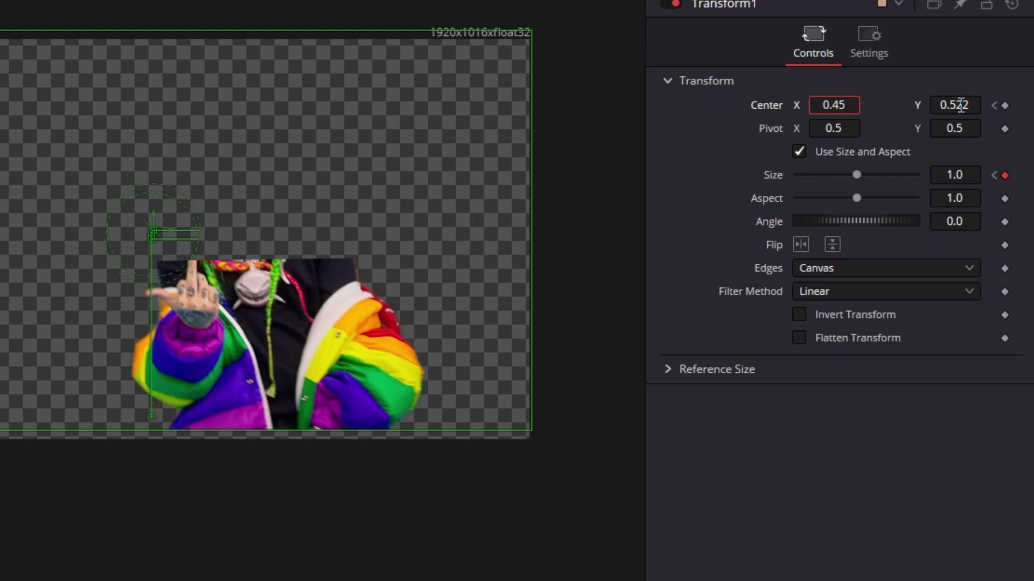
pyautogui.press('Return')
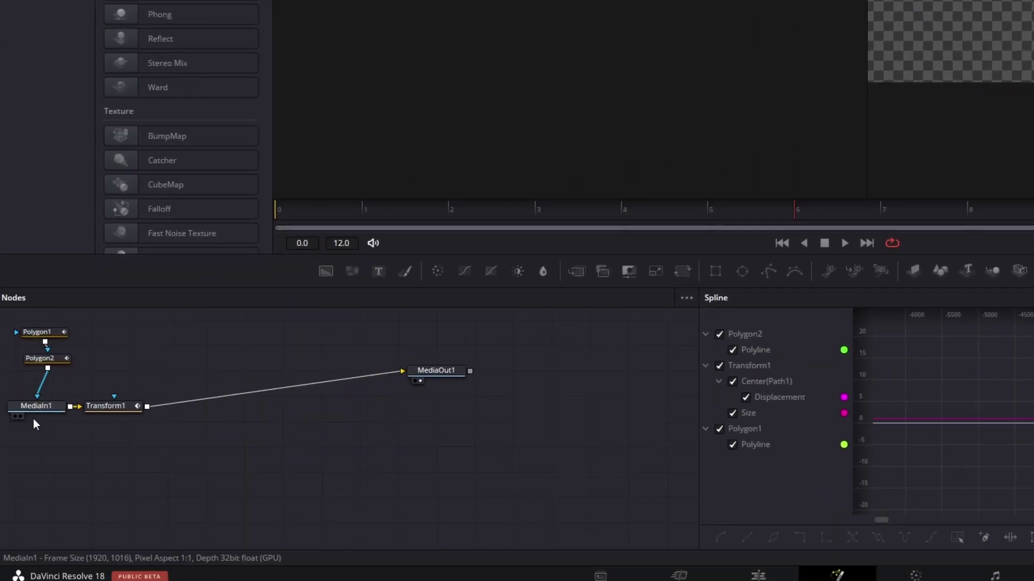
# Duplicate the MediaIn1 node together with its two Polygon masks and place the copy beside the original
pyautogui.moveTo(24, 431)
pyautogui.mouseDown()
pyautogui.moveTo(56, 323)
pyautogui.moveTo(48, 331)
pyautogui.mouseUp()
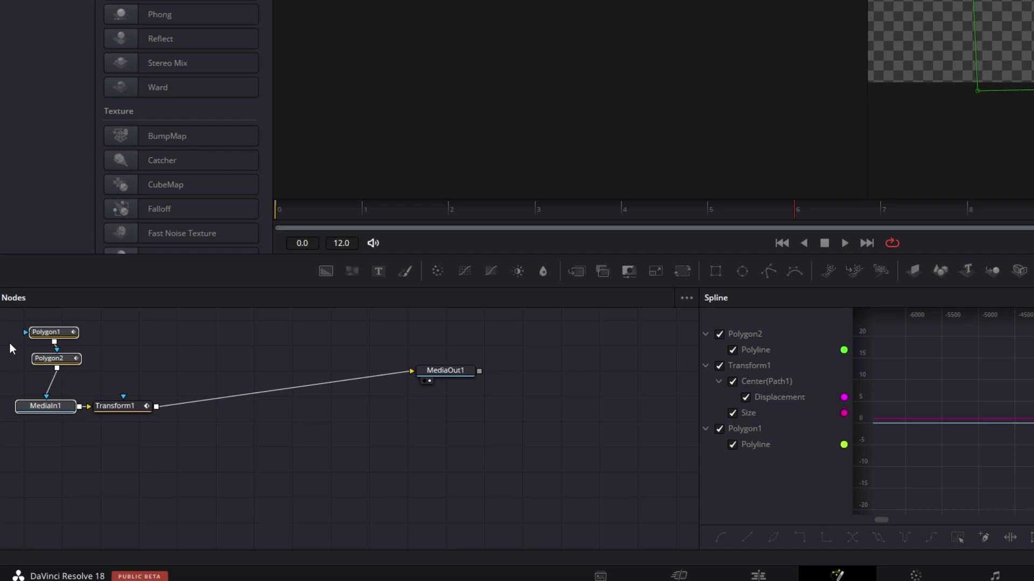
pyautogui.hotkey('ctrl', 'c')
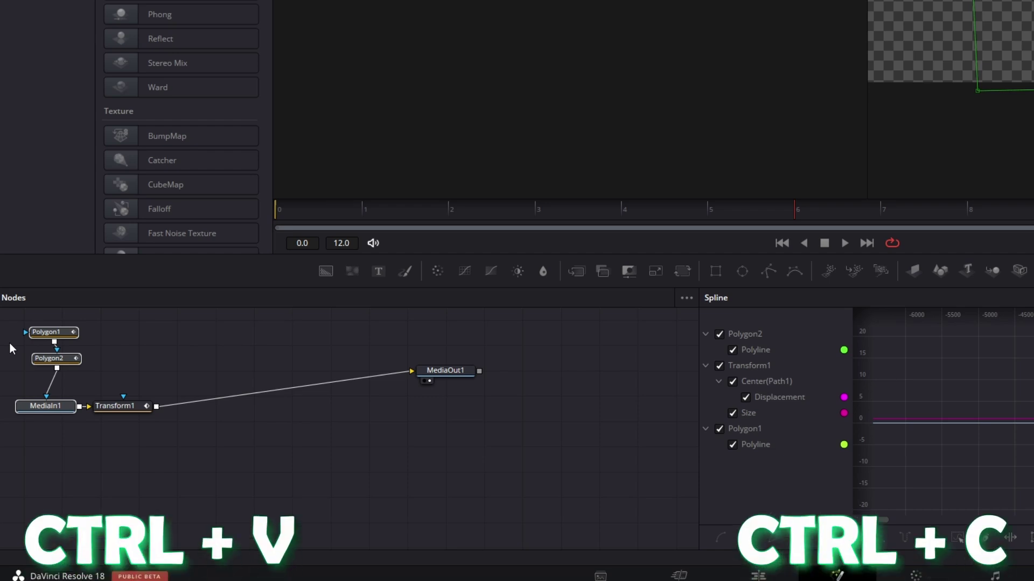
pyautogui.hotkey('ctrl', 'v')
pyautogui.moveTo(44, 357); pyautogui.dragTo(138, 310)
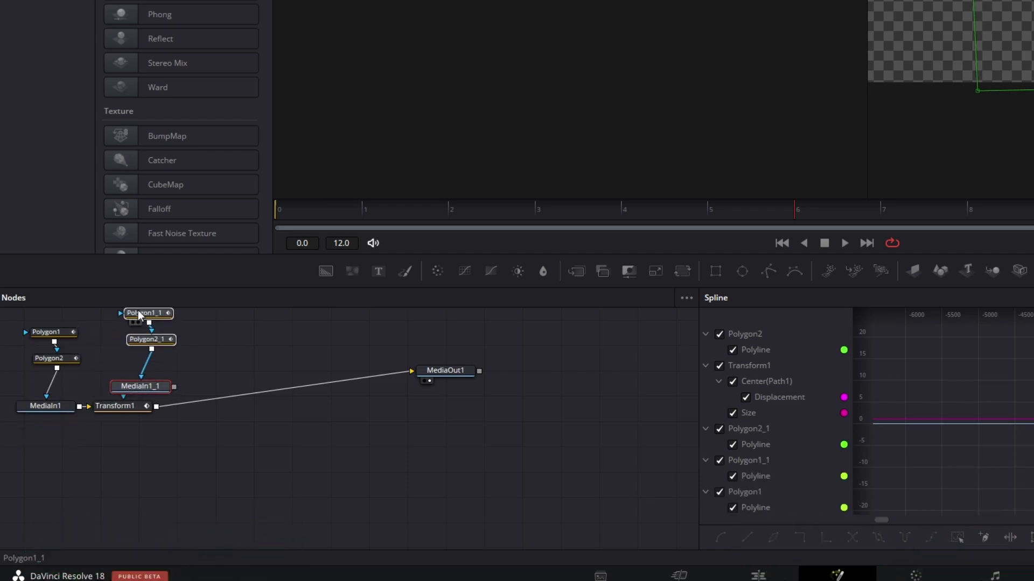
# Merge the copied media over Transform1's output and turn off Invert on Polygon2_1 so the copy keeps the upper body
pyautogui.moveTo(123, 409); pyautogui.dragTo(162, 420)
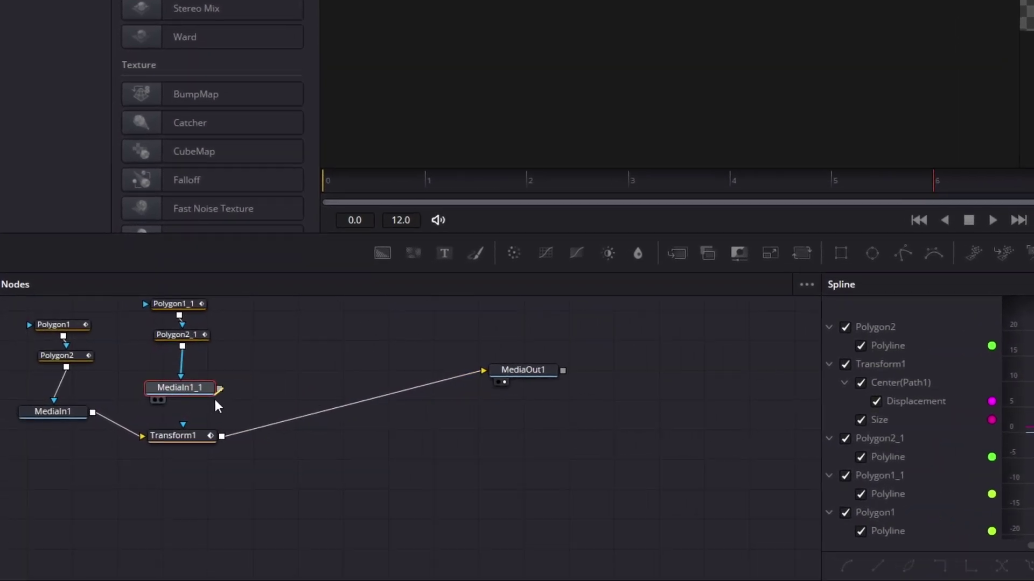
pyautogui.moveTo(214, 396); pyautogui.dragTo(232, 433)
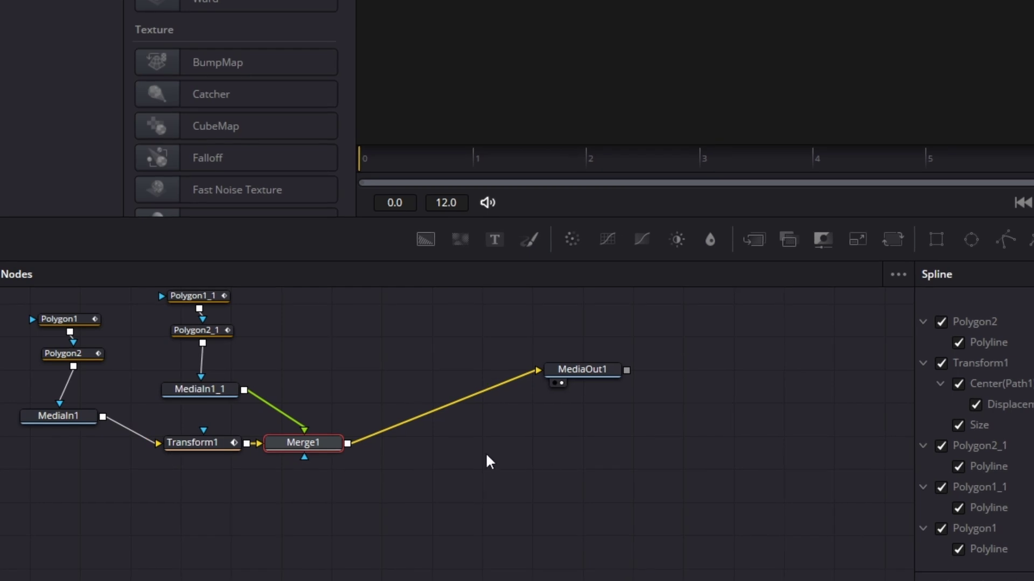
pyautogui.click(211, 334)
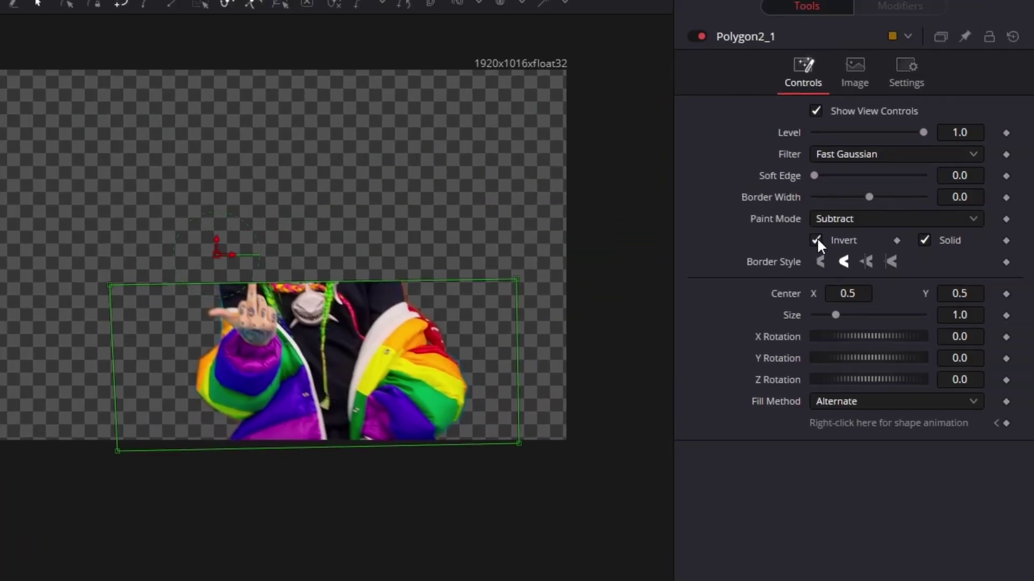
pyautogui.click(816, 240)
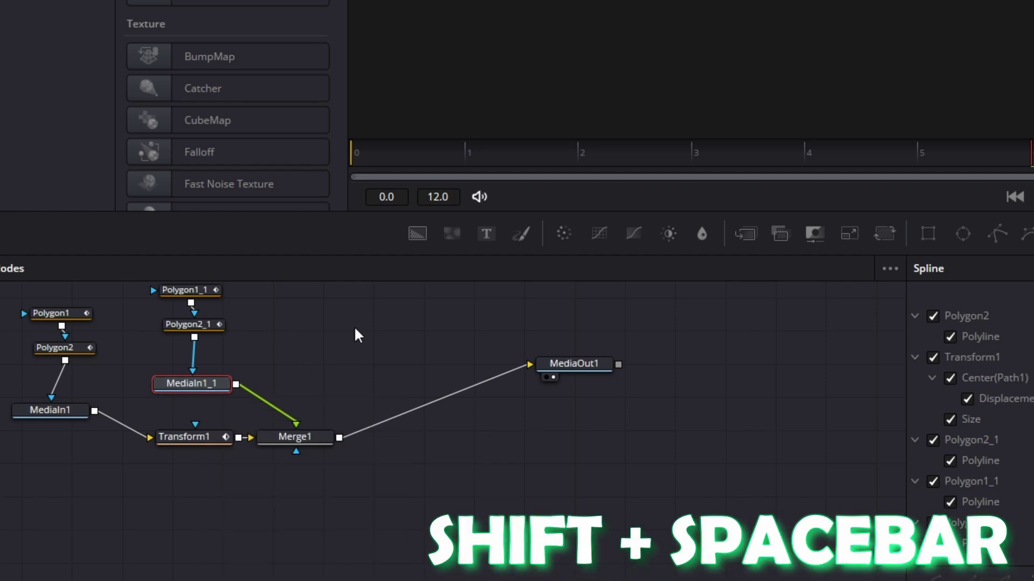
# Add a Transform (Xf) node between MediaIn1_1 and the Merge node
pyautogui.hotkey('shift', 'space')
pyautogui.write('Transform')
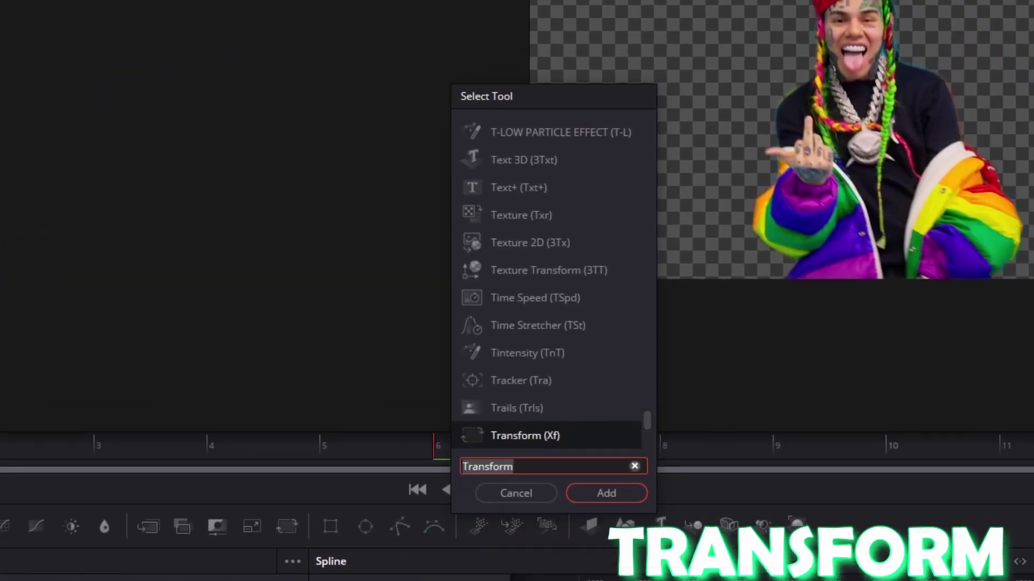
pyautogui.click(499, 442)
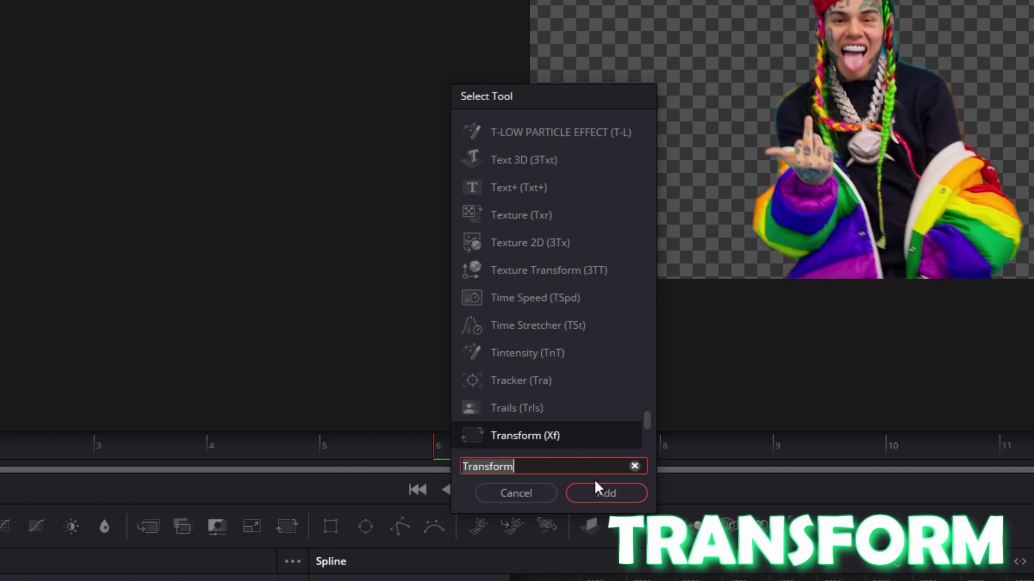
pyautogui.click(606, 494)
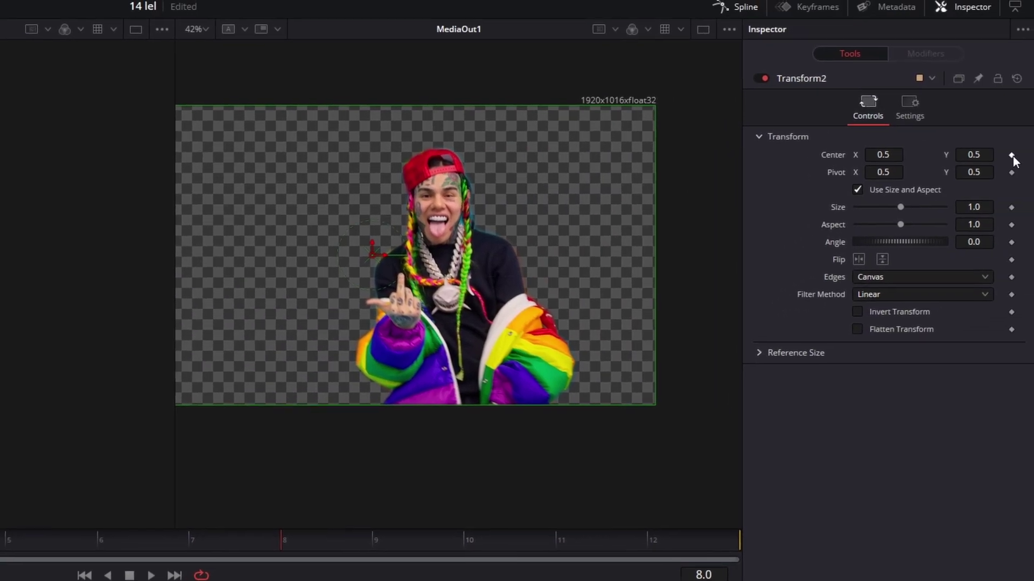
# Keyframe Transform2's Center at frame 8, and lower its Center Y at frame 5 so the upper body drops down
pyautogui.click(1011, 156)
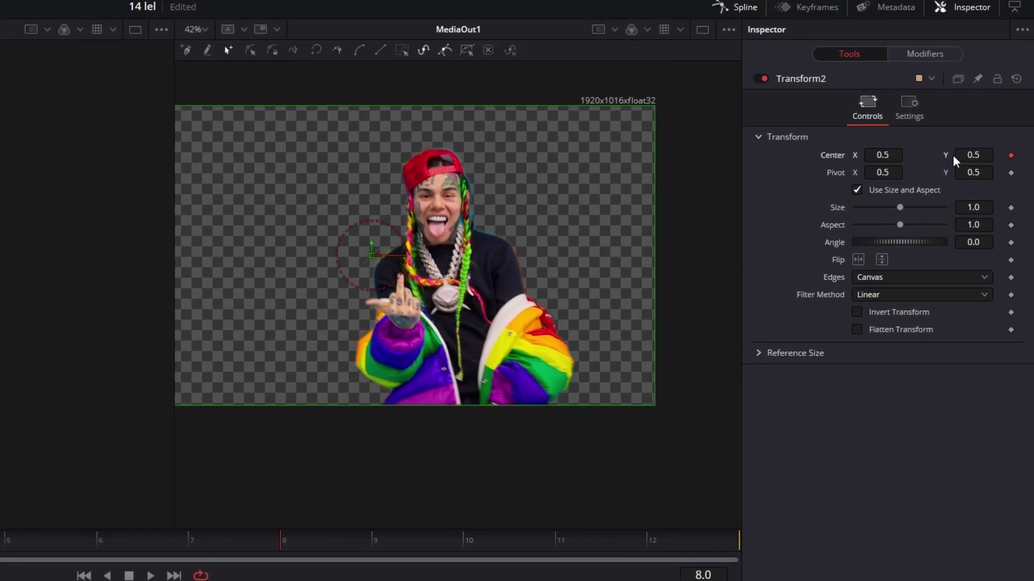
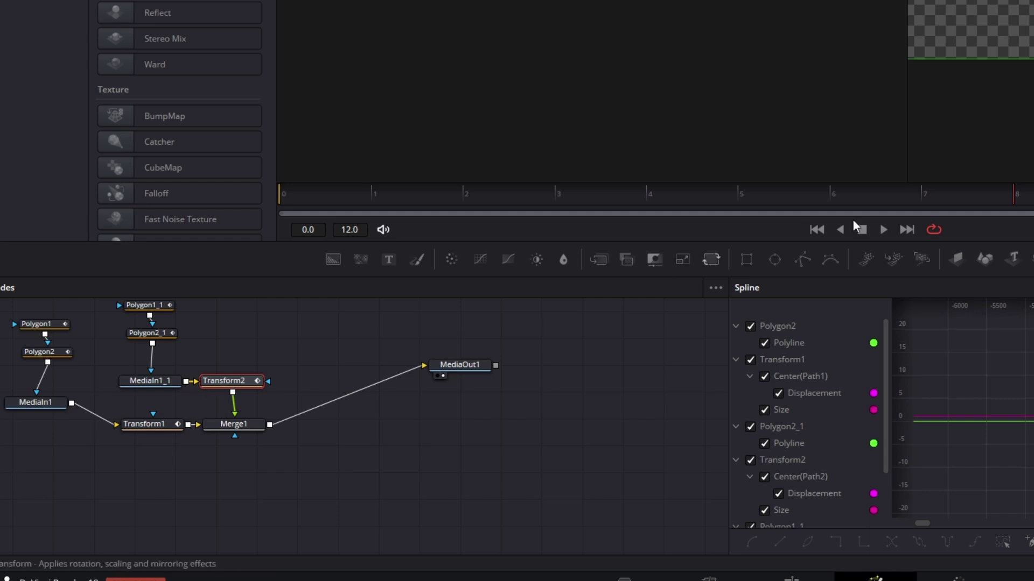
pyautogui.click(745, 194)
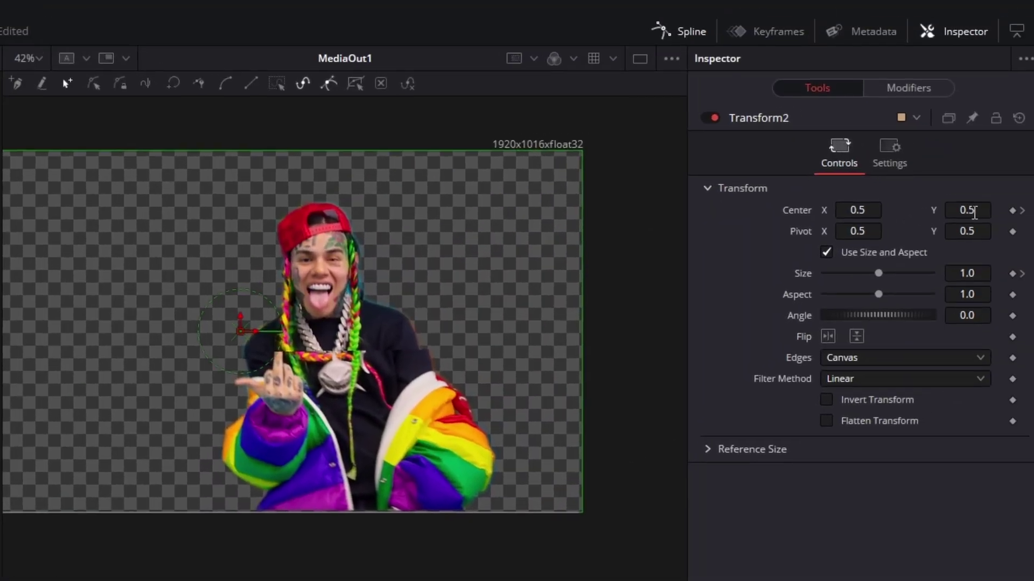
pyautogui.moveTo(966, 210); pyautogui.dragTo(919, 210)
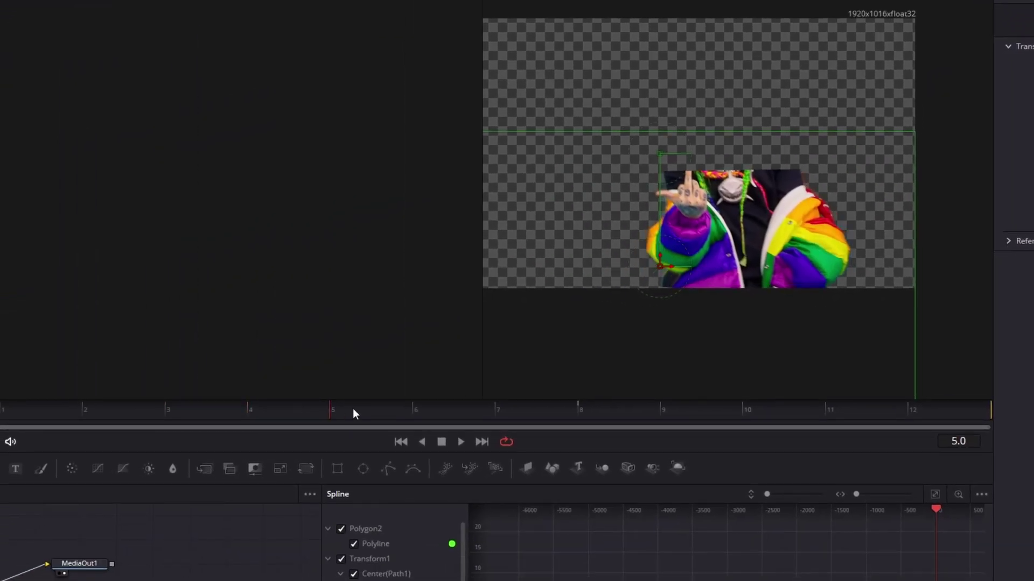
# Keyframe Polygon1_1's Level at 0.0 on frame 5 and raise it to full on frame 6
pyautogui.click(424, 411)
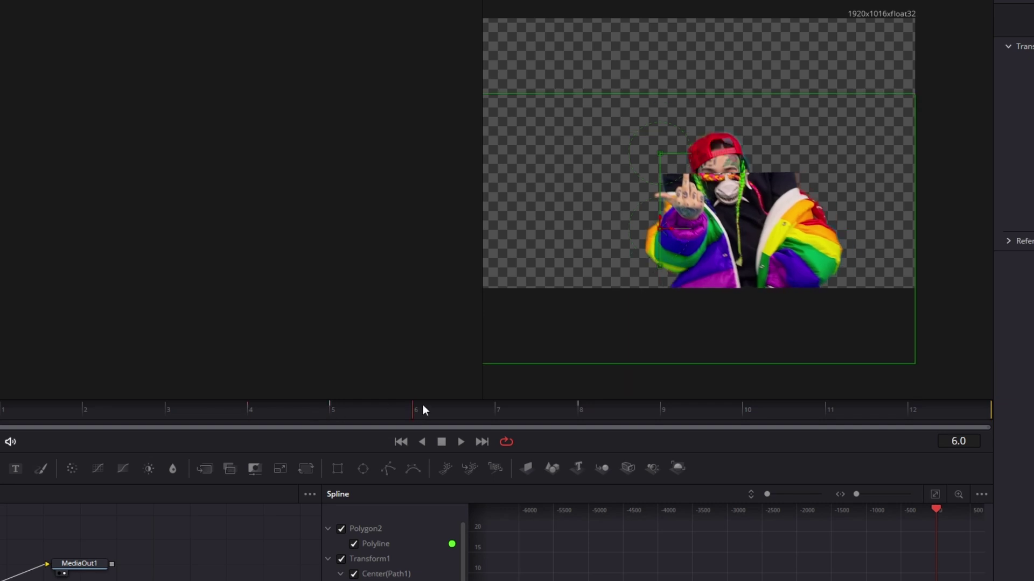
pyautogui.click(360, 413)
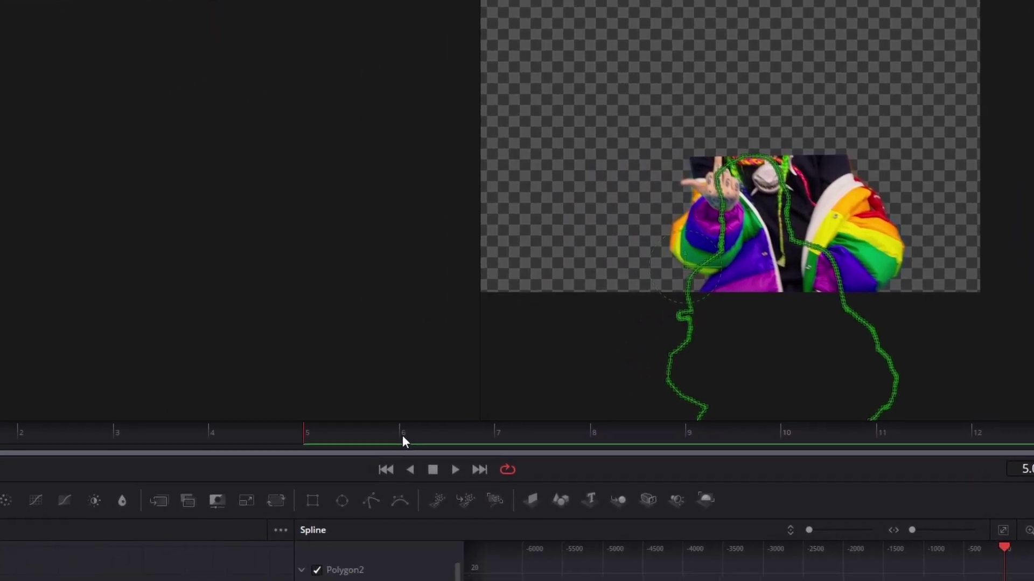
pyautogui.click(68, 553)
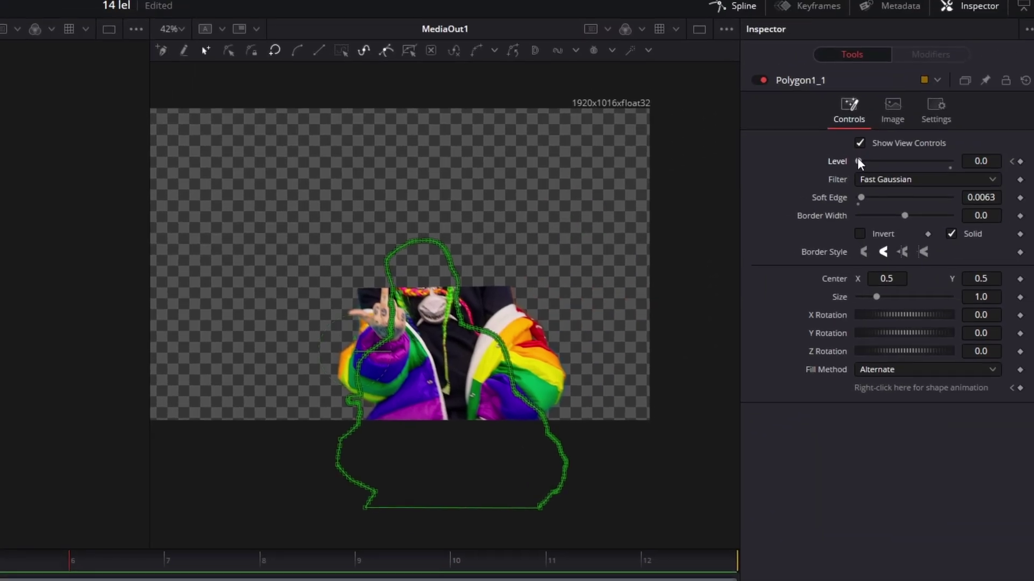
pyautogui.moveTo(857, 160); pyautogui.dragTo(1013, 161)
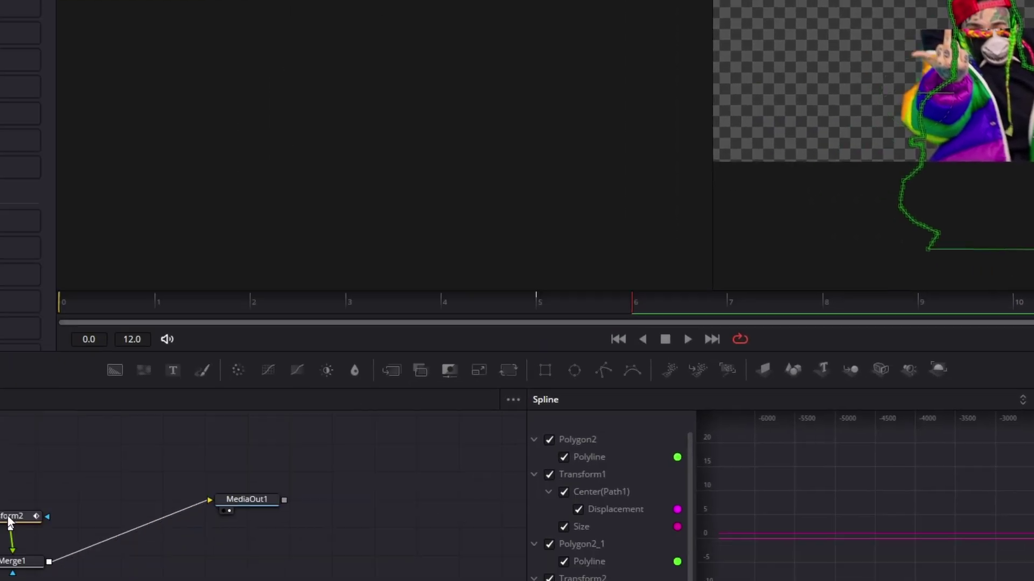
# At frame 9, set Transform2's Size to 1.069 and its Center to X 0.5 and Y 0.504
pyautogui.click(254, 401)
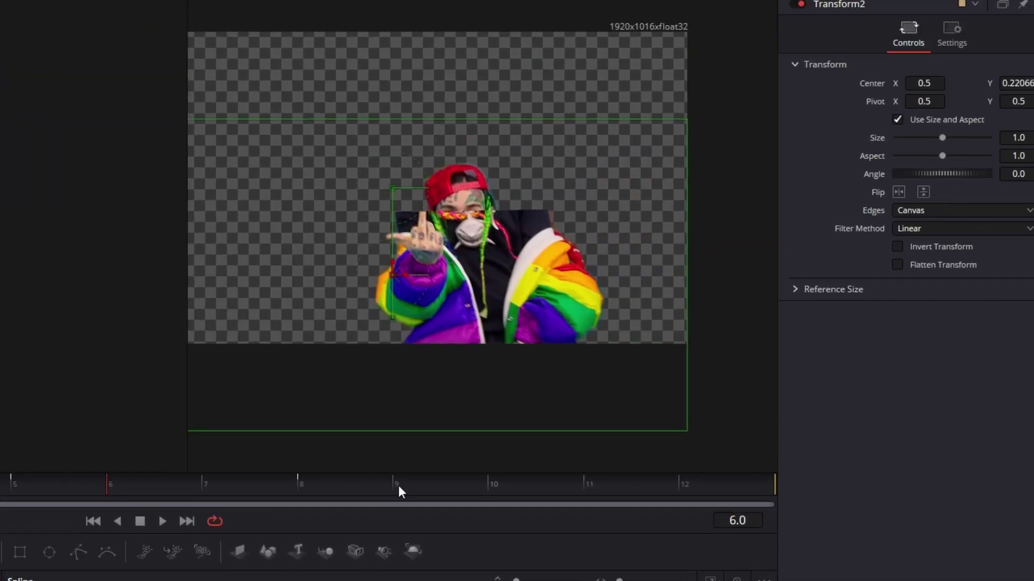
pyautogui.click(398, 485)
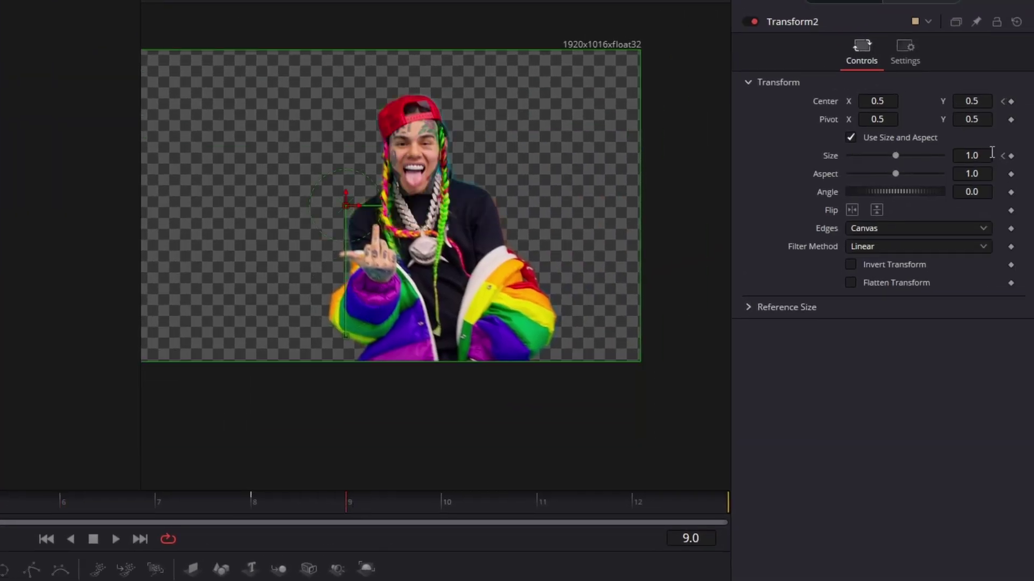
pyautogui.moveTo(975, 153); pyautogui.dragTo(991, 154)
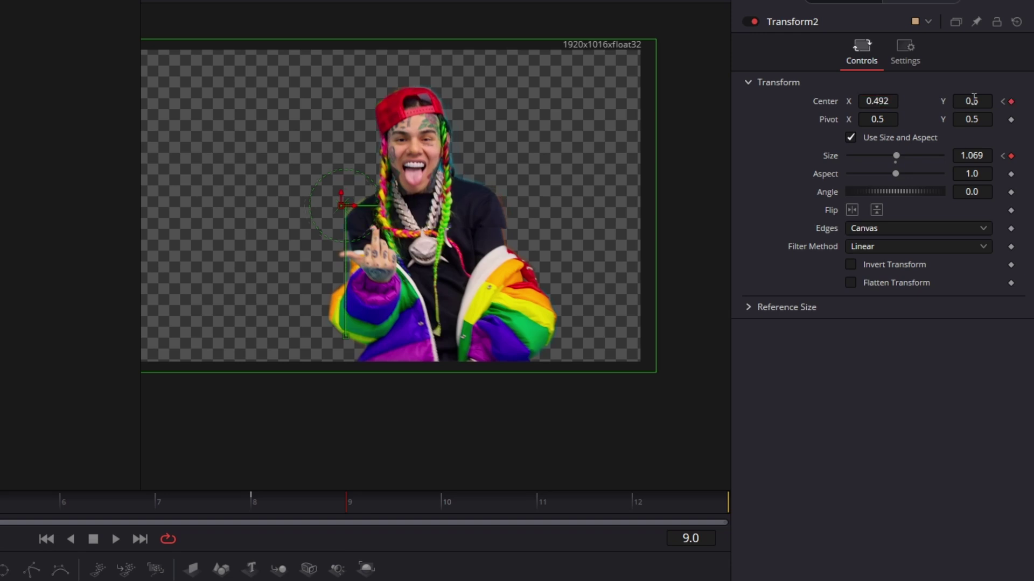
pyautogui.click(493, 498)
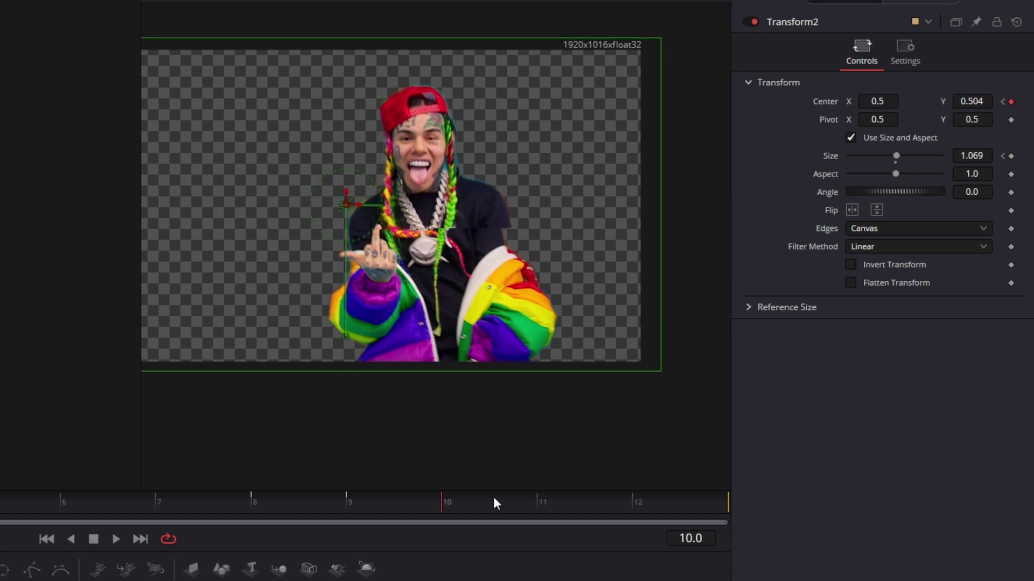
# At frame 11, set Transform2's Size to 1.0 and its Center Y to 0.5
pyautogui.click(543, 501)
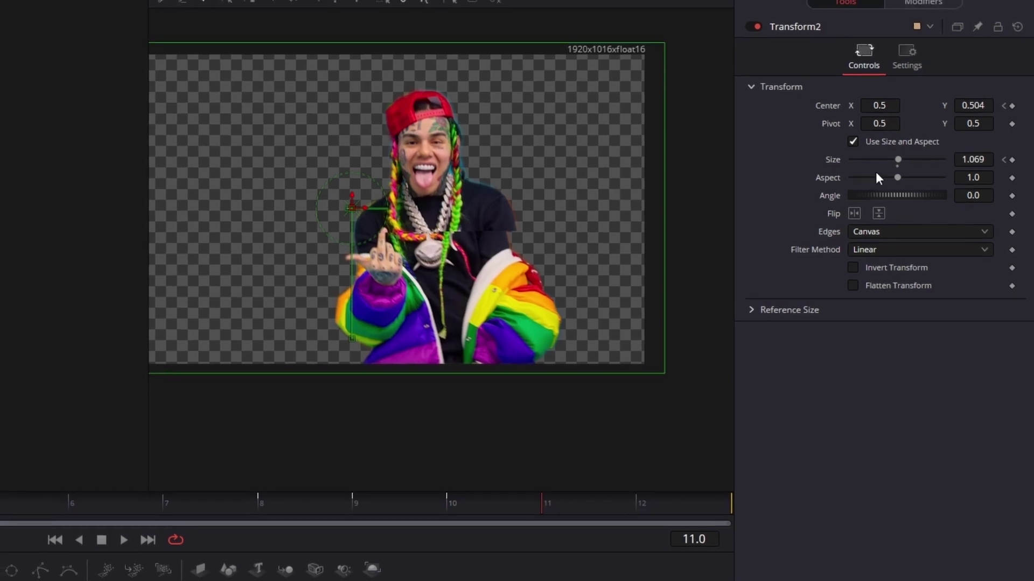
pyautogui.click(896, 165)
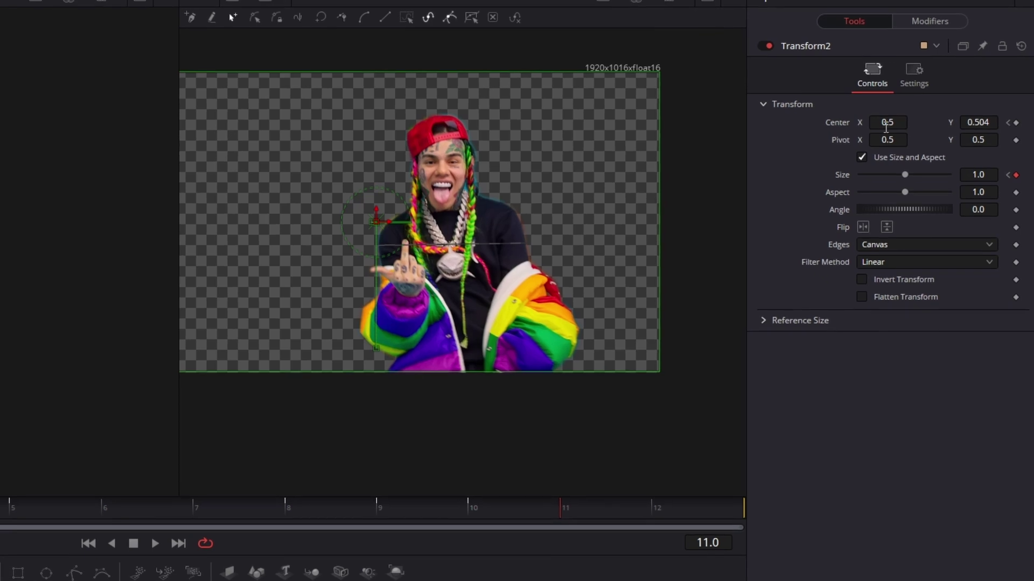
pyautogui.doubleClick(988, 127)
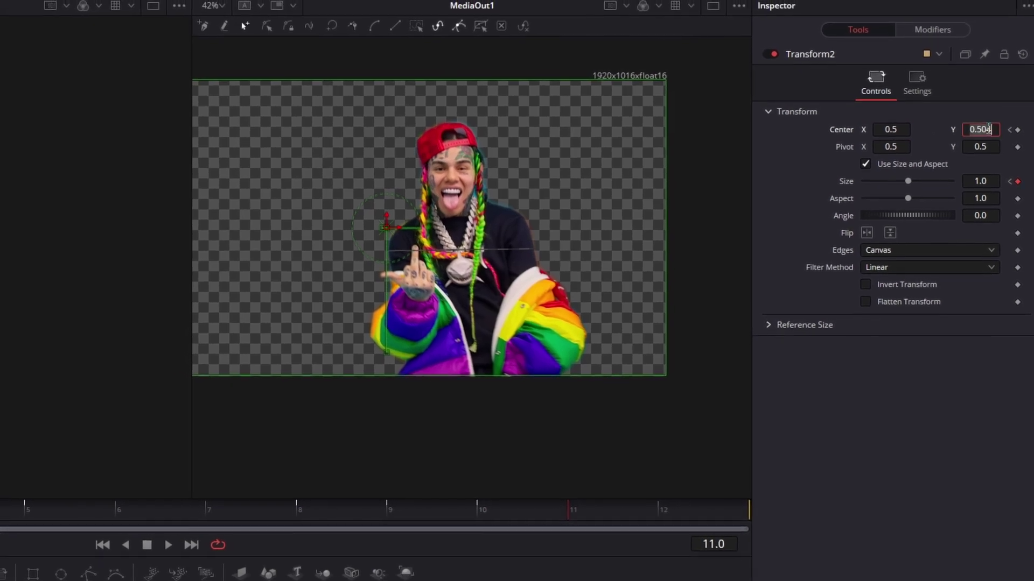
pyautogui.write('0.5')
# At frame 10, lower Transform2's Center Y slightly to close the seam across the singer's chest
pyautogui.moveTo(403, 517); pyautogui.dragTo(490, 518)
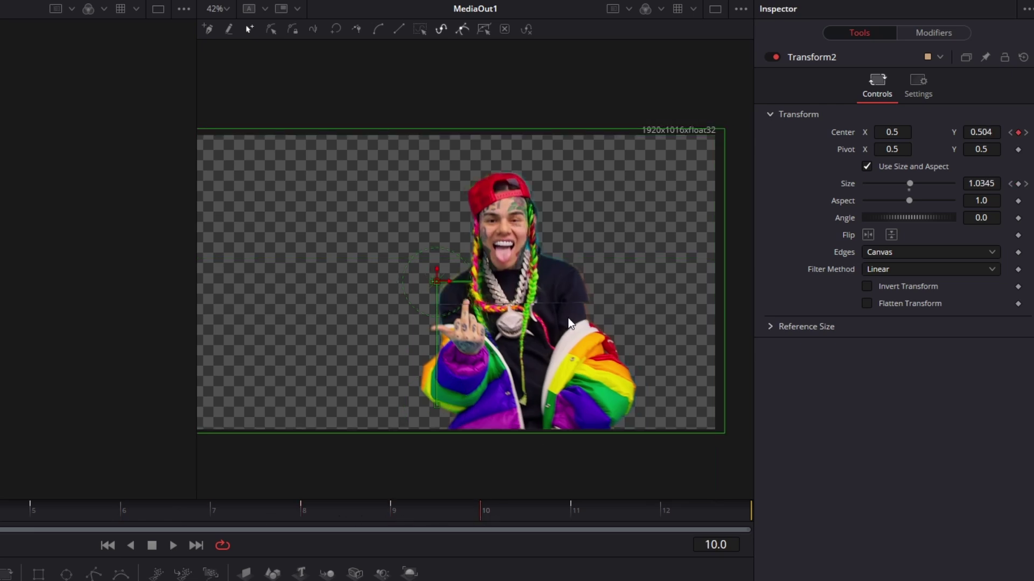
pyautogui.scroll(8, 568, 319)
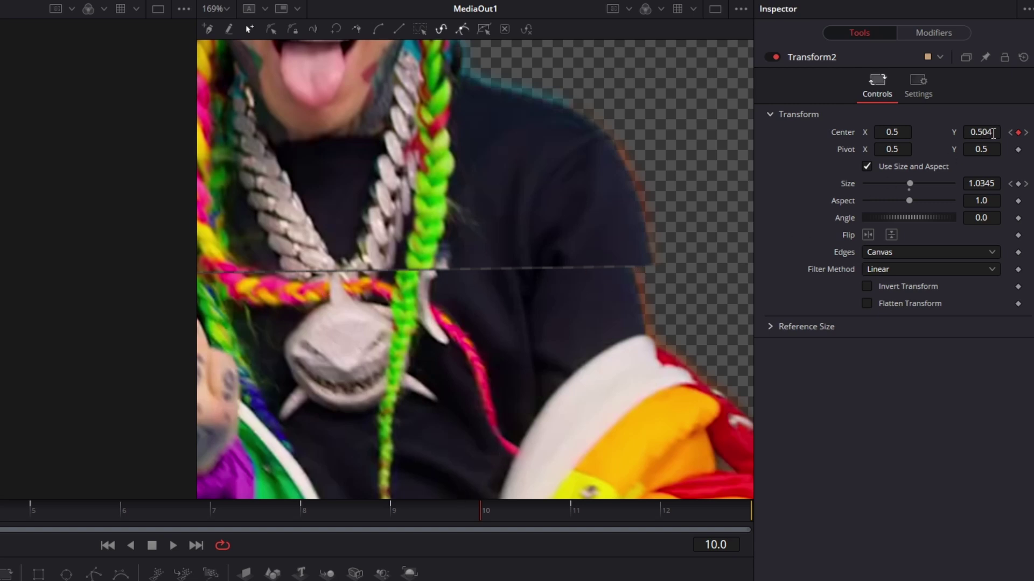
pyautogui.moveTo(993, 134); pyautogui.dragTo(989, 134)
pyautogui.press('BackSpace')
pyautogui.press('BackSpace')
pyautogui.press('Return')
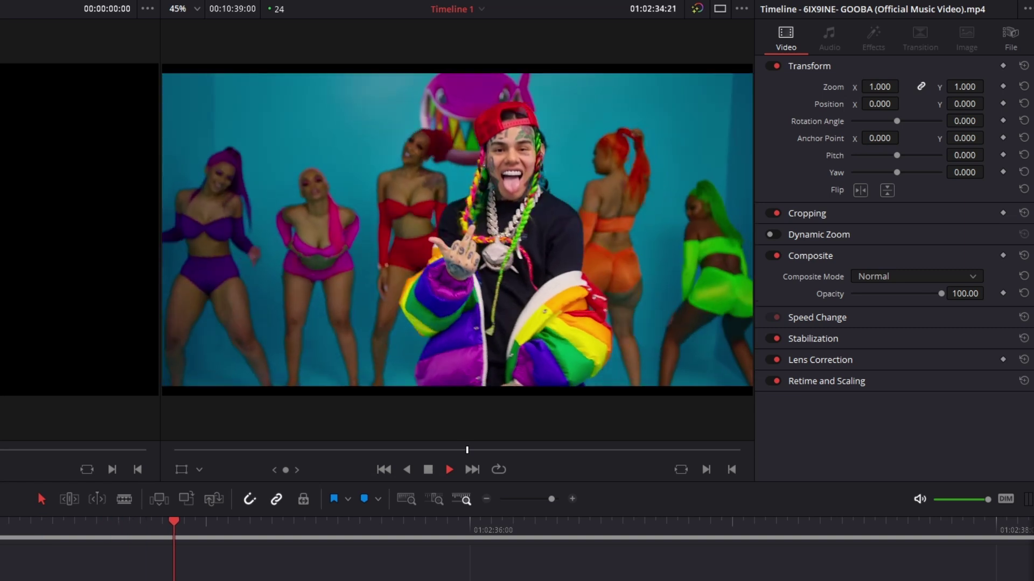
# Play and scrub through the transition on the Edit page timeline, and return to the Fusion page
pyautogui.press('space')
pyautogui.moveTo(108, 532); pyautogui.dragTo(63, 532)
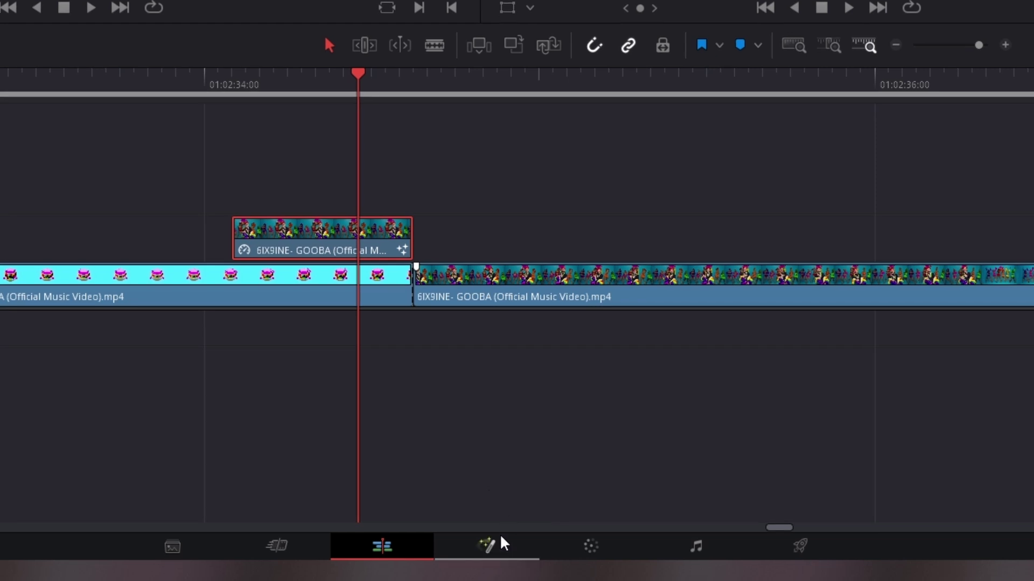
pyautogui.click(498, 538)
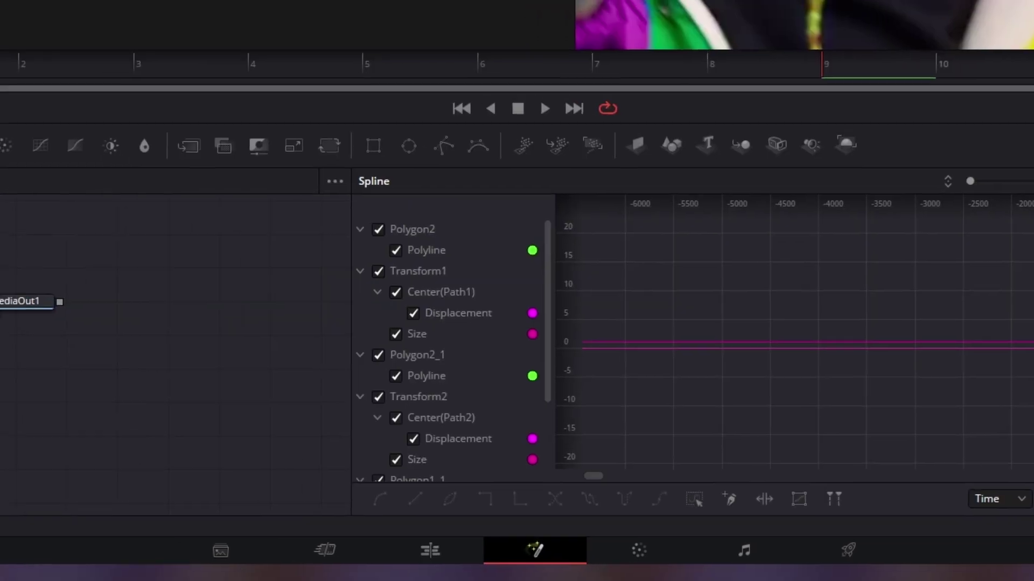
# Add the second Glow tool in the search results, the one without the Glo abbreviation, after the Merge1 node
pyautogui.click(269, 420)
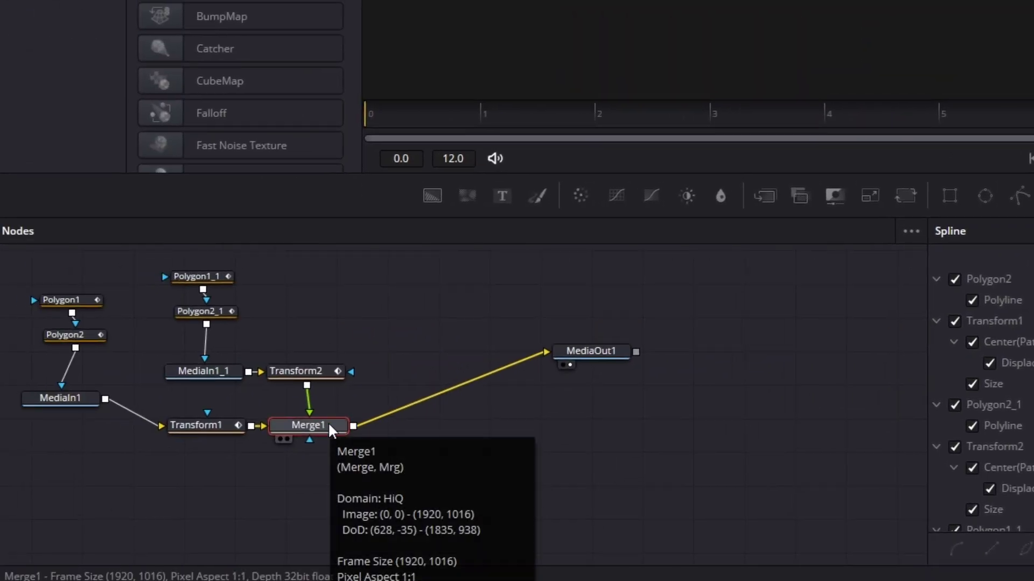
pyautogui.hotkey('shift', 'space')
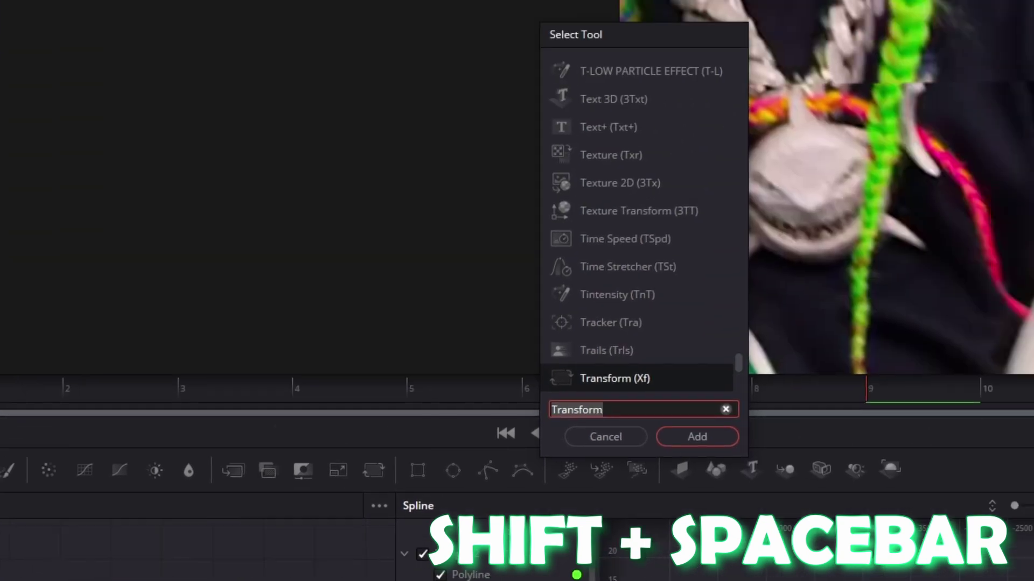
pyautogui.press('BackSpace')
pyautogui.write('glow')
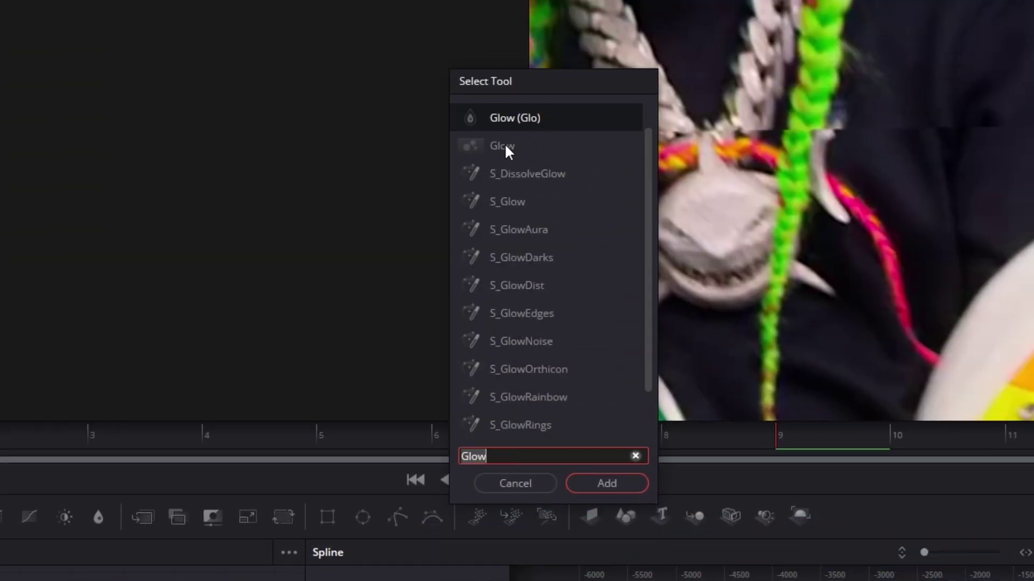
pyautogui.click(507, 151)
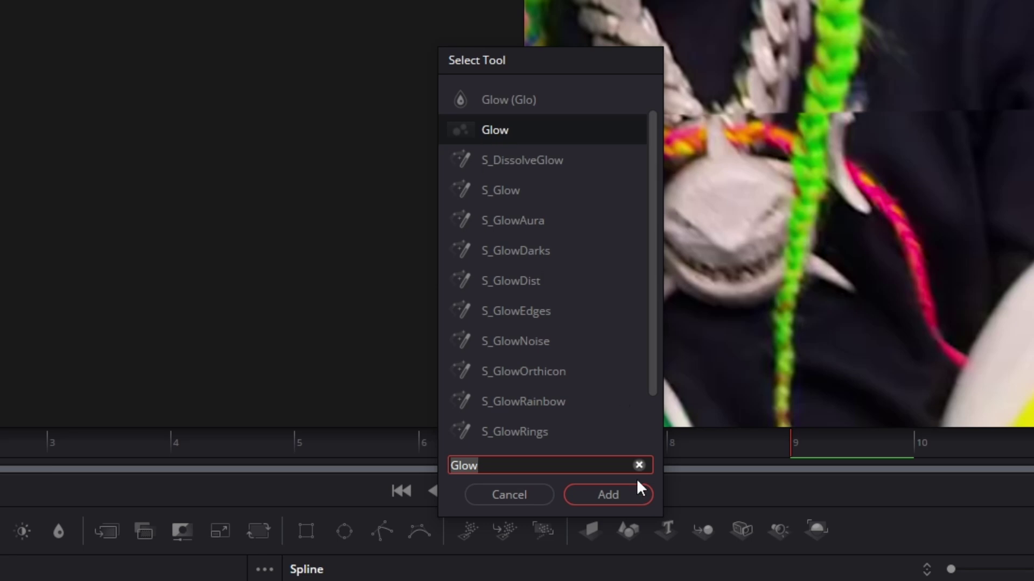
pyautogui.click(606, 495)
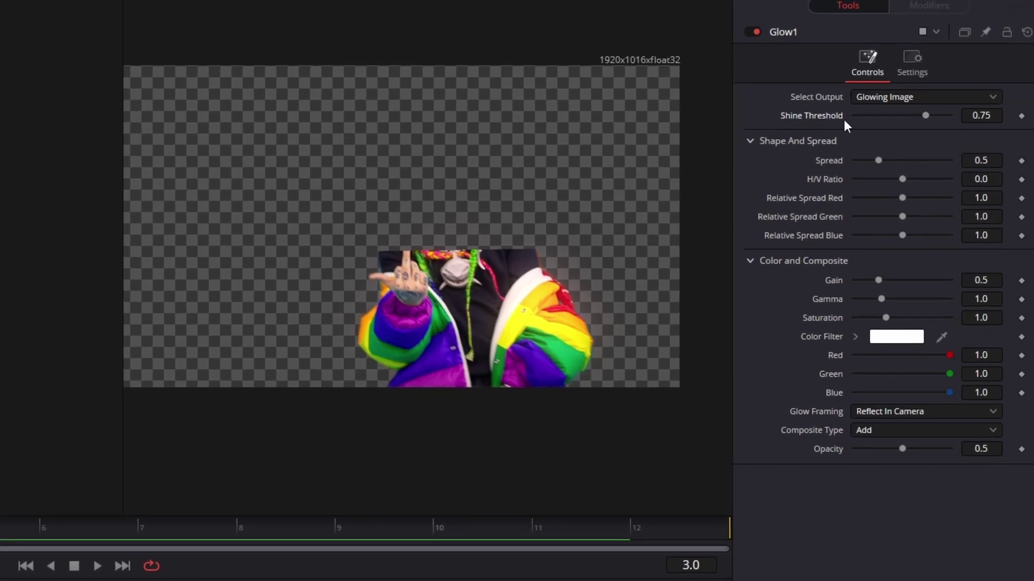
# Raise Glow1's Shine Threshold at frame 3, and keyframe it at 0.5 on frame 5 and 0.7 on frame 8
pyautogui.moveTo(926, 118); pyautogui.dragTo(997, 111)
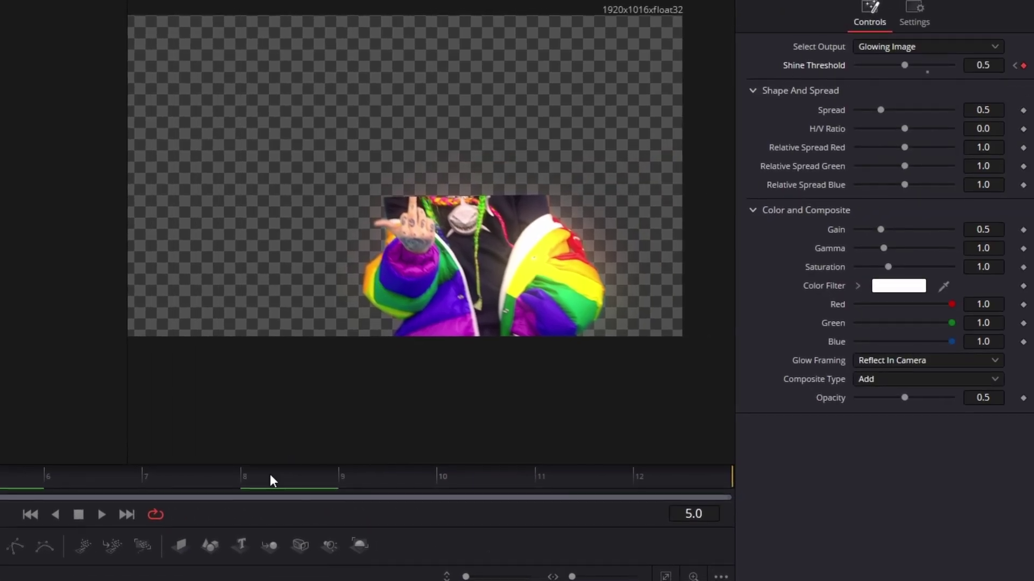
pyautogui.click(249, 481)
pyautogui.doubleClick(971, 76)
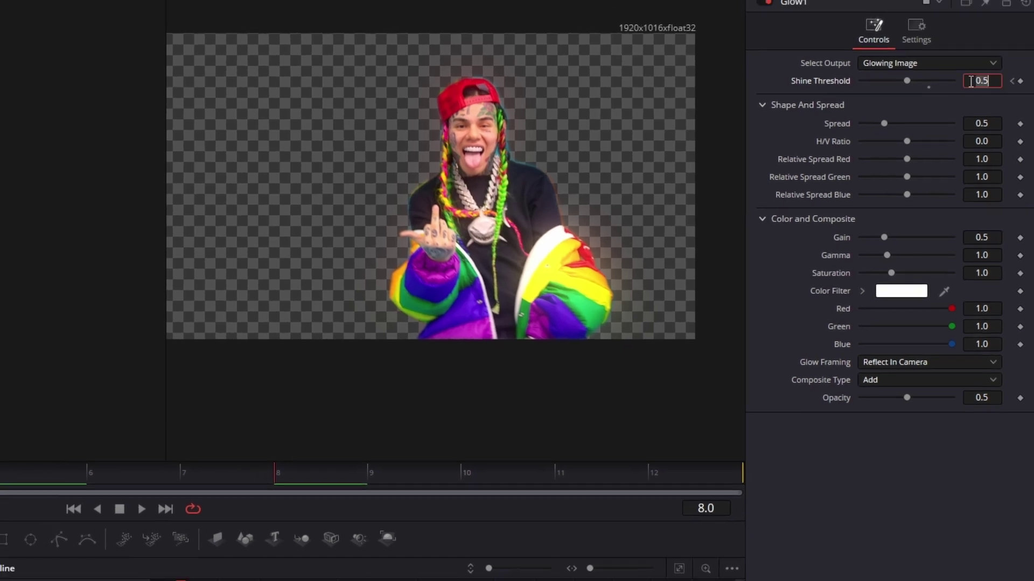
pyautogui.press('BackSpace')
pyautogui.write('0.7')
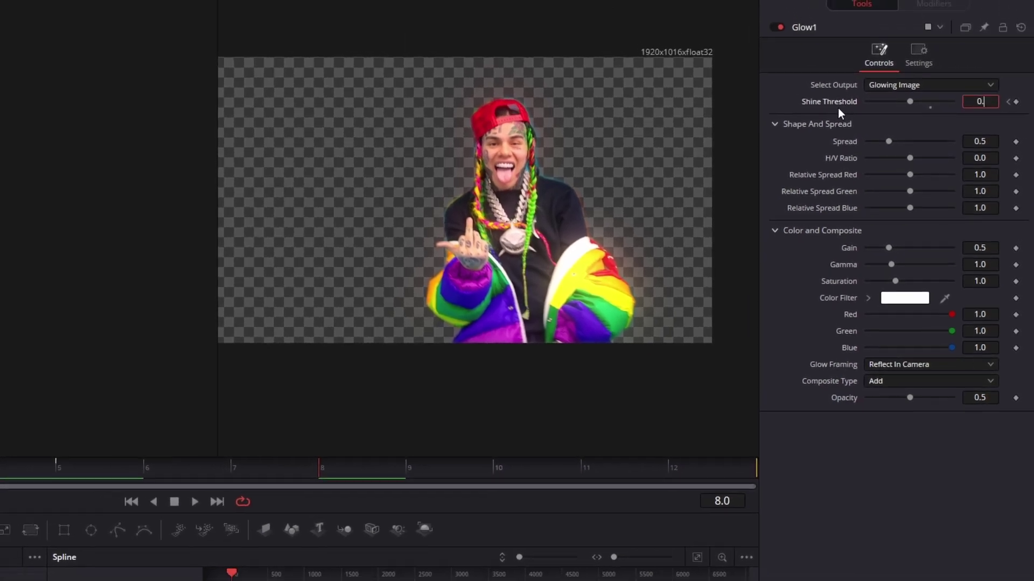
pyautogui.press('Return')
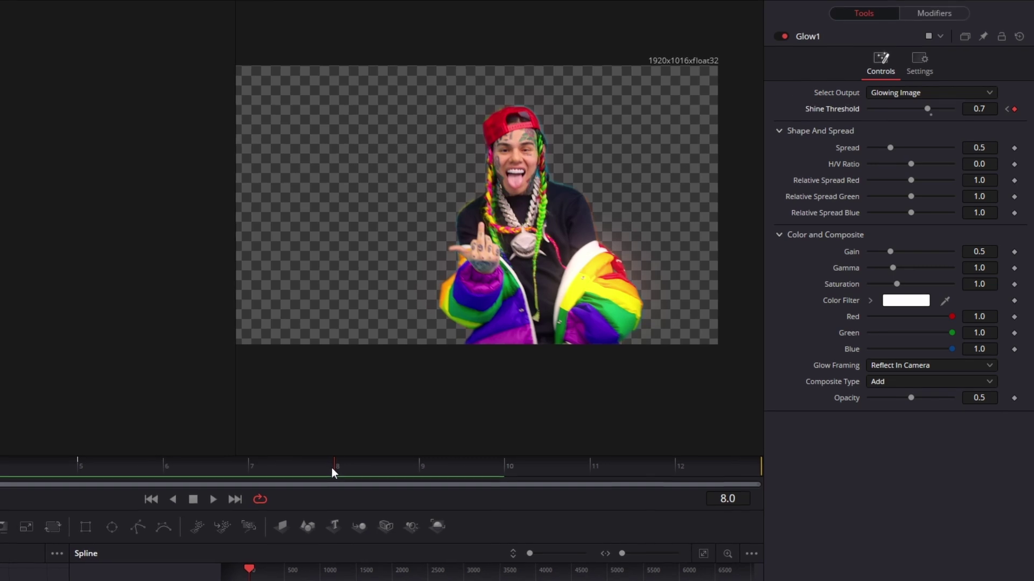
# Keyframe Glow1's Shine Threshold at 0.4 on frame 9
pyautogui.click(431, 466)
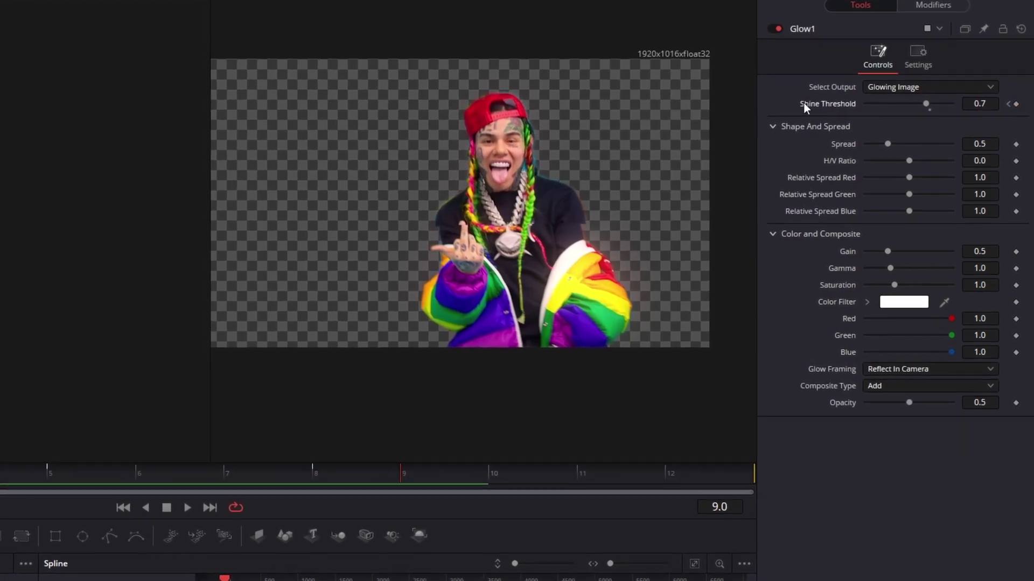
pyautogui.click(987, 106)
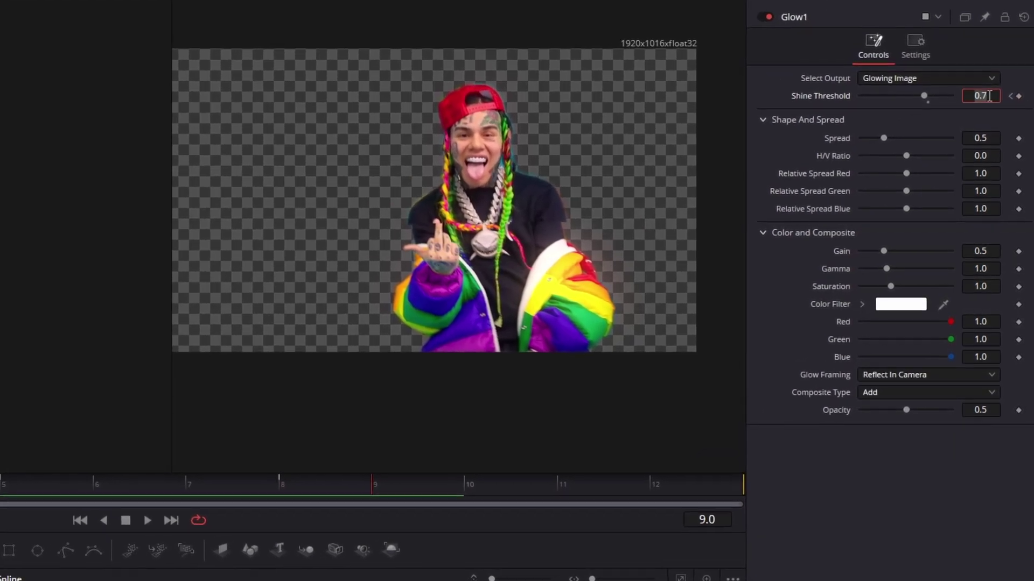
pyautogui.write('0.4')
pyautogui.press('Return')
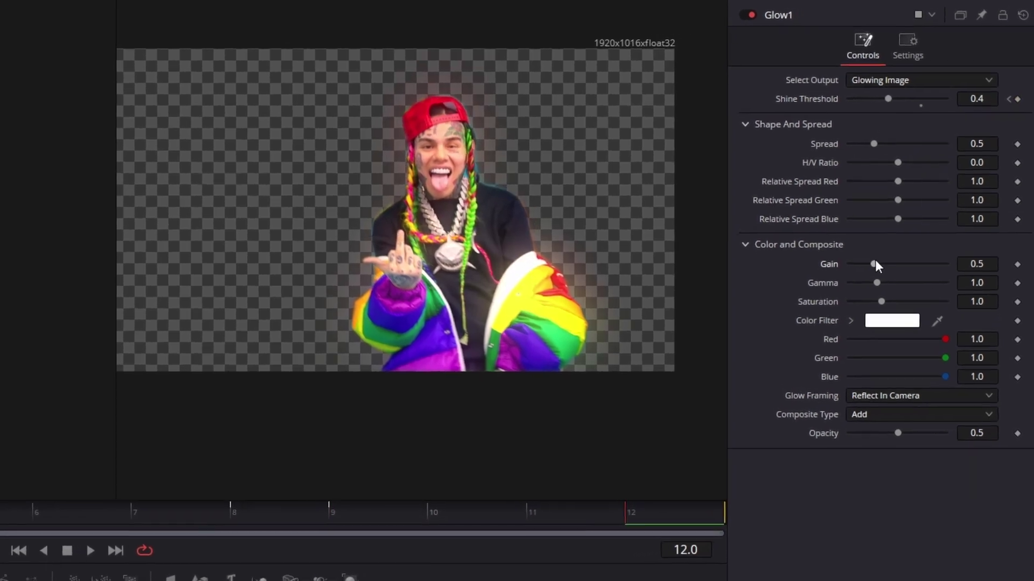
# Strengthen the glow by raising Glow1's Gain to 0.85, Gamma to 1.302 and Saturation to 1.228
pyautogui.moveTo(881, 251); pyautogui.dragTo(874, 301)
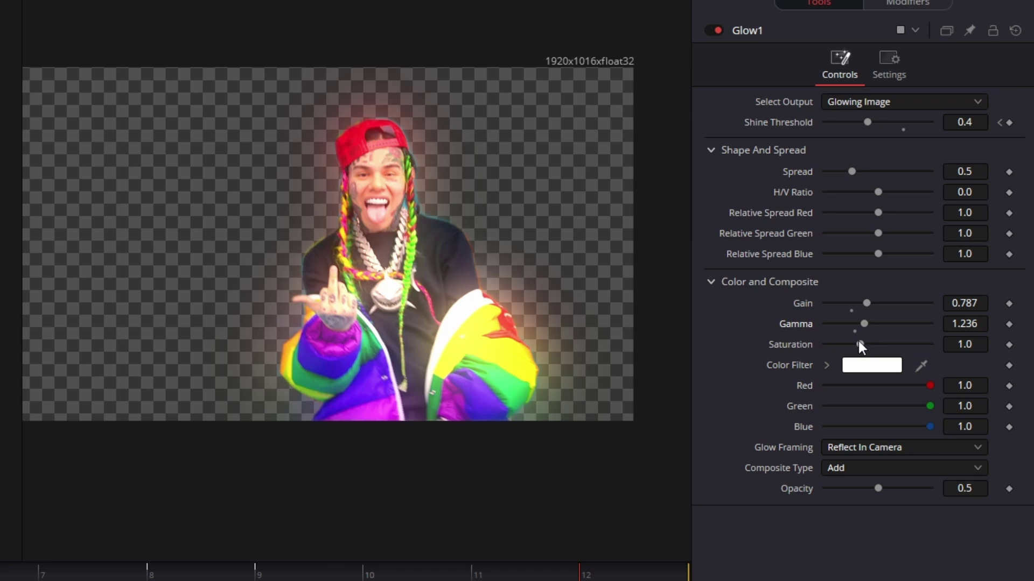
pyautogui.moveTo(860, 344); pyautogui.dragTo(866, 322)
pyautogui.moveTo(865, 302); pyautogui.dragTo(867, 300)
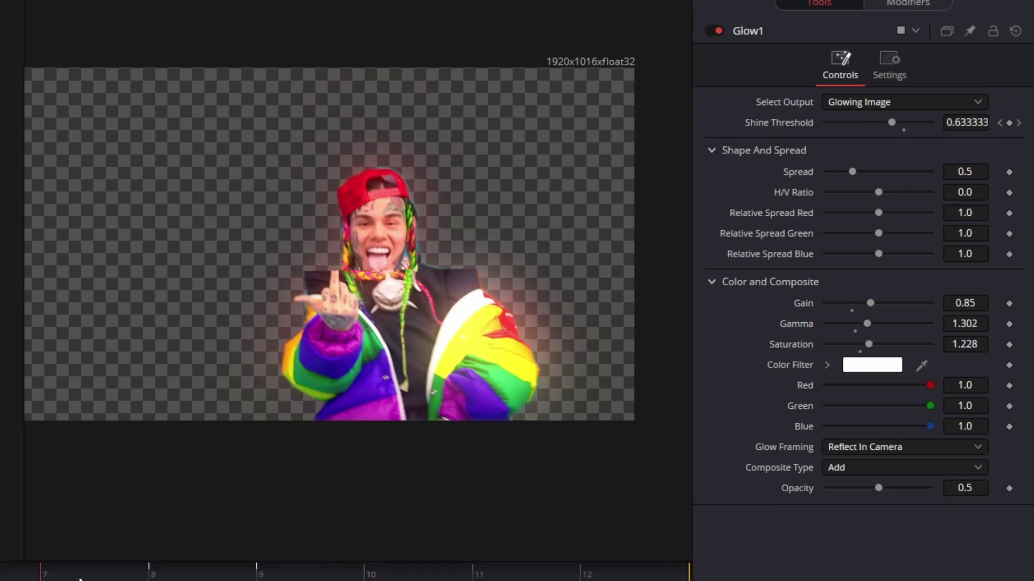
# Keyframe Glow1's Shine Threshold at 1.0 on frame 12 so the glow fades out
pyautogui.moveTo(79, 579); pyautogui.dragTo(370, 571)
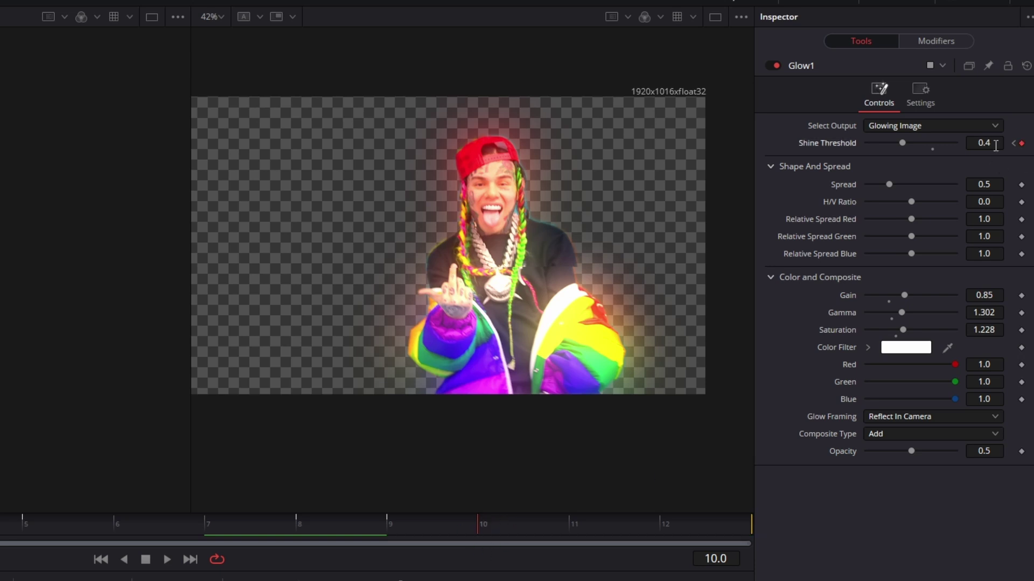
pyautogui.moveTo(585, 526); pyautogui.dragTo(674, 523)
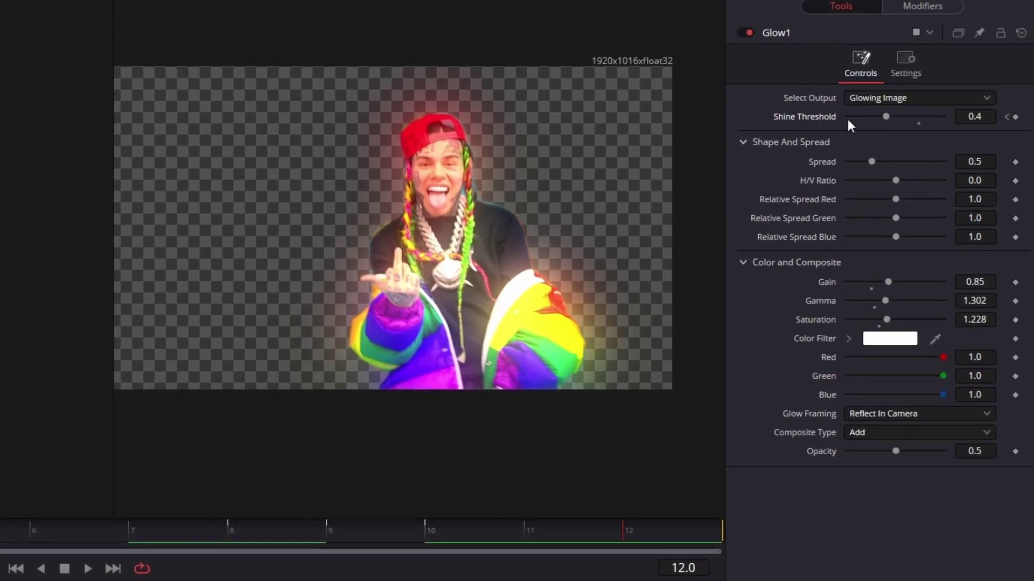
pyautogui.moveTo(878, 105); pyautogui.dragTo(948, 124)
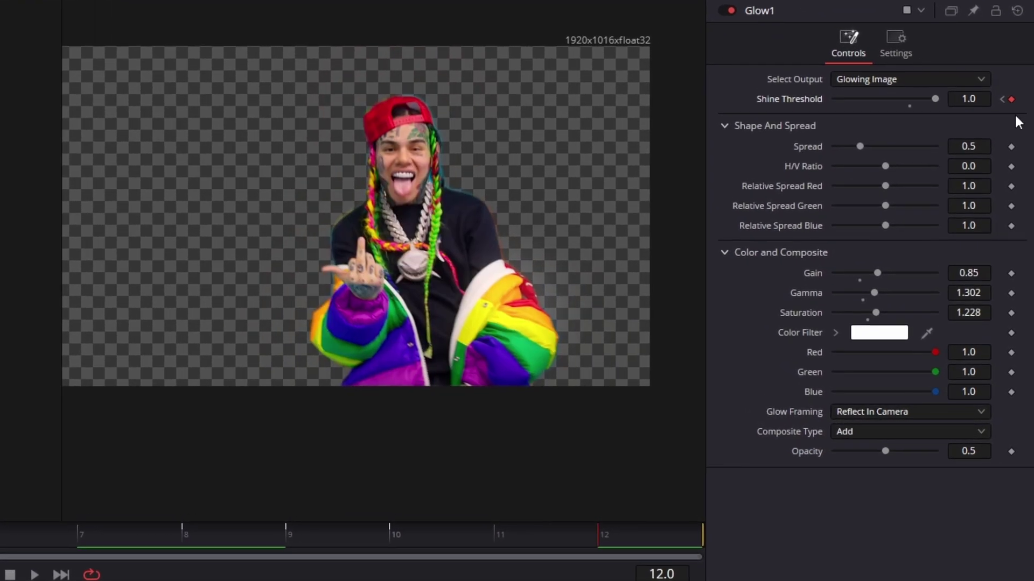